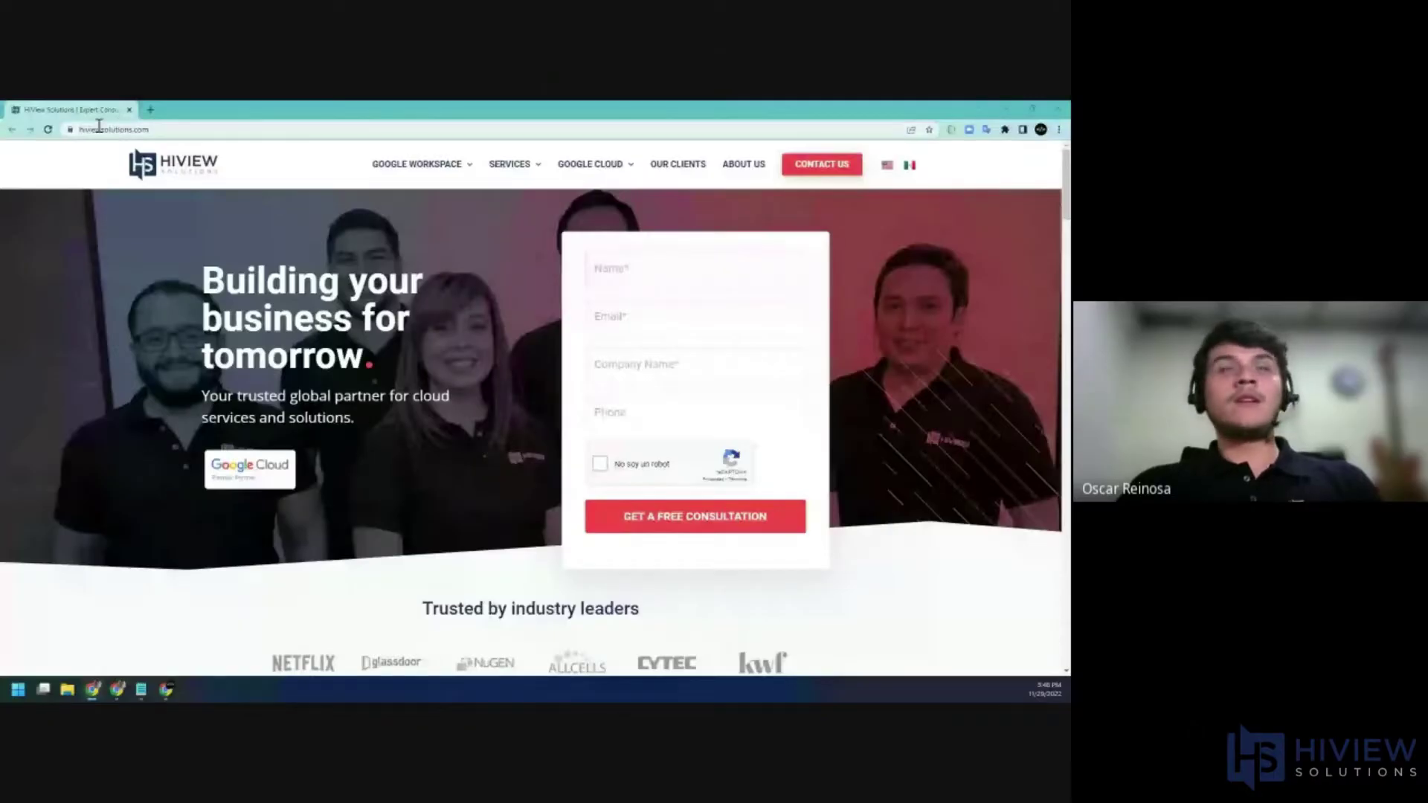
{"action": "left_click", "coordinate": [157, 128]}
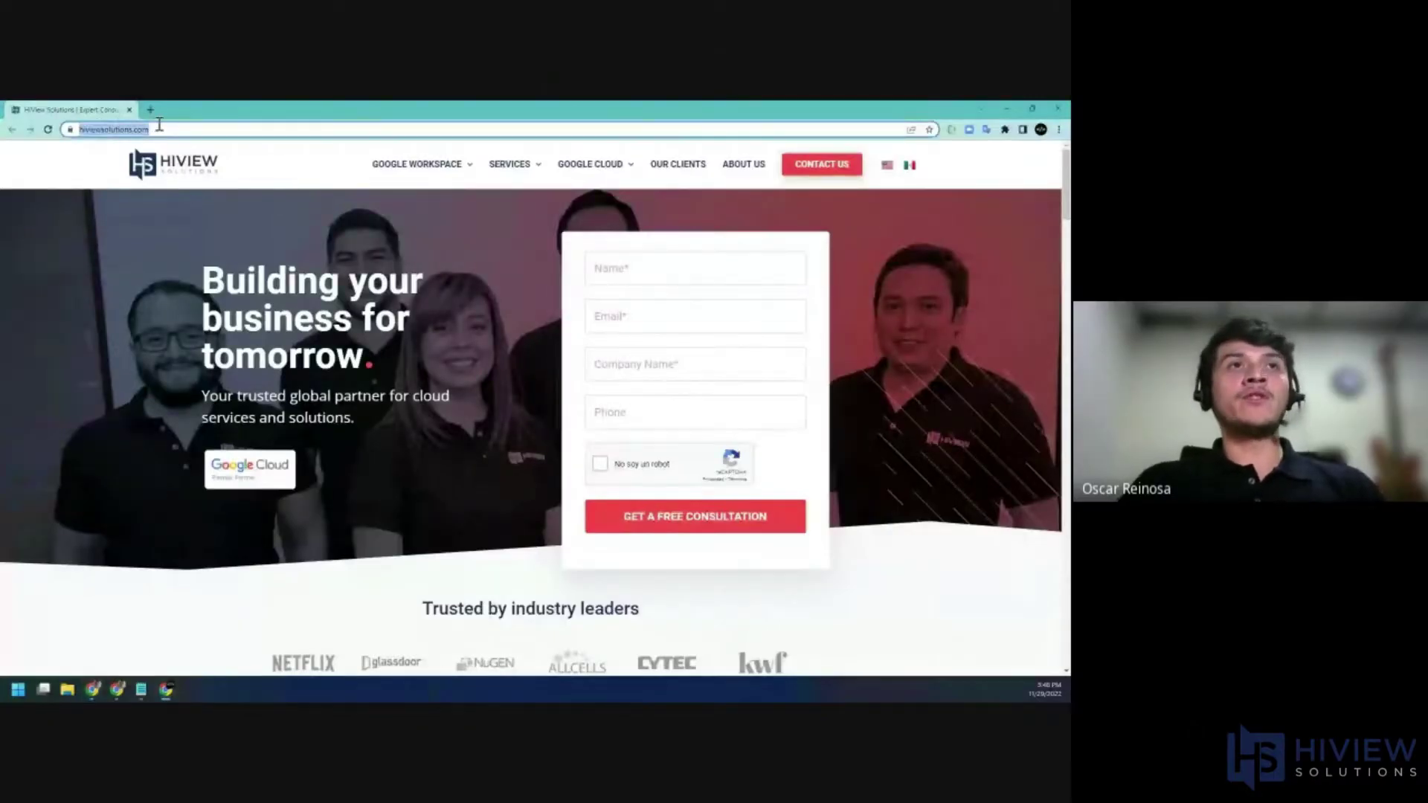
{"action": "left_click", "coordinate": [156, 128]}
{"action": "type", "text": "signature."}
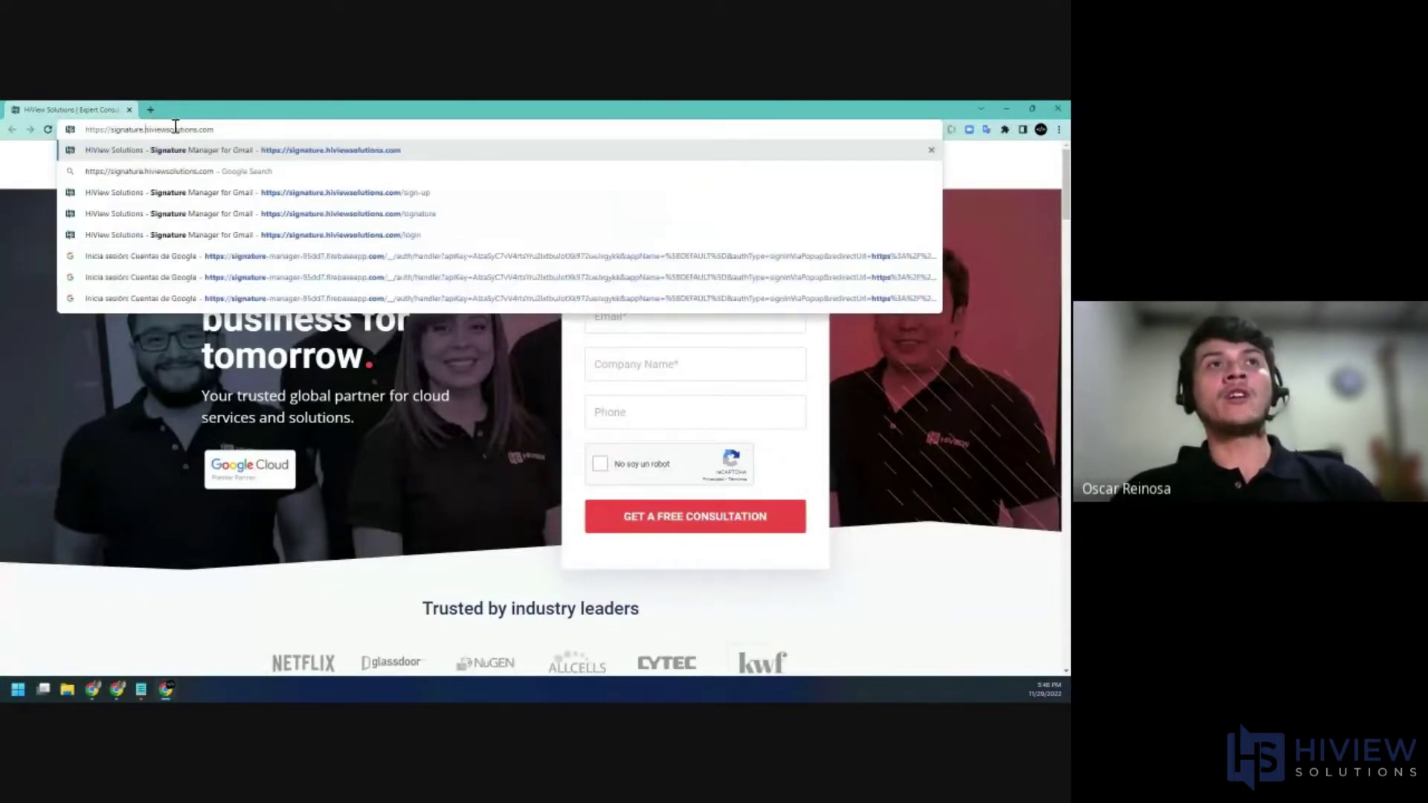
{"action": "key", "text": "Return"}
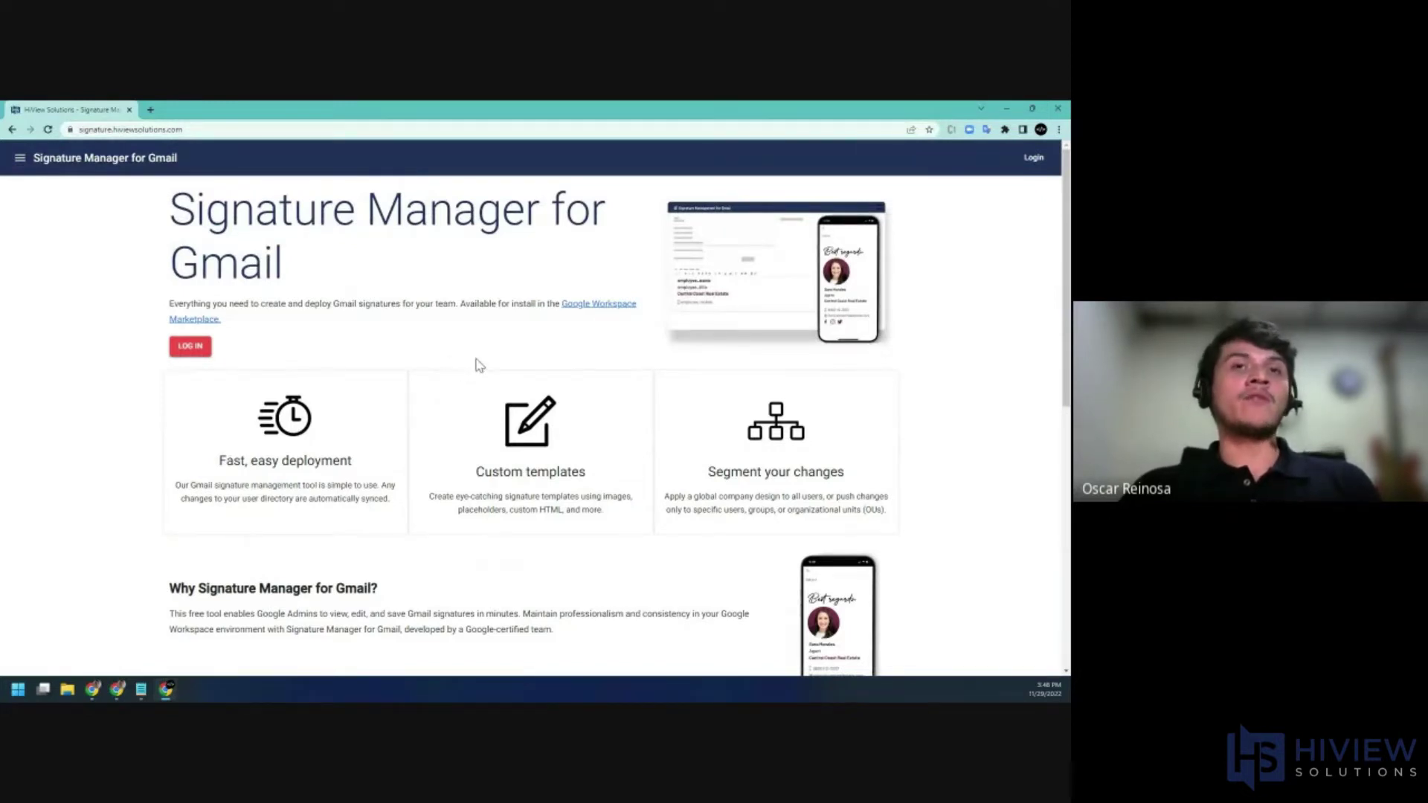
Step: Admin-install Signature Manager for Gmail from its Marketplace listing for the whole organization, agreeing to the terms
{"action": "left_click", "coordinate": [594, 310], "text": "ctrl"}
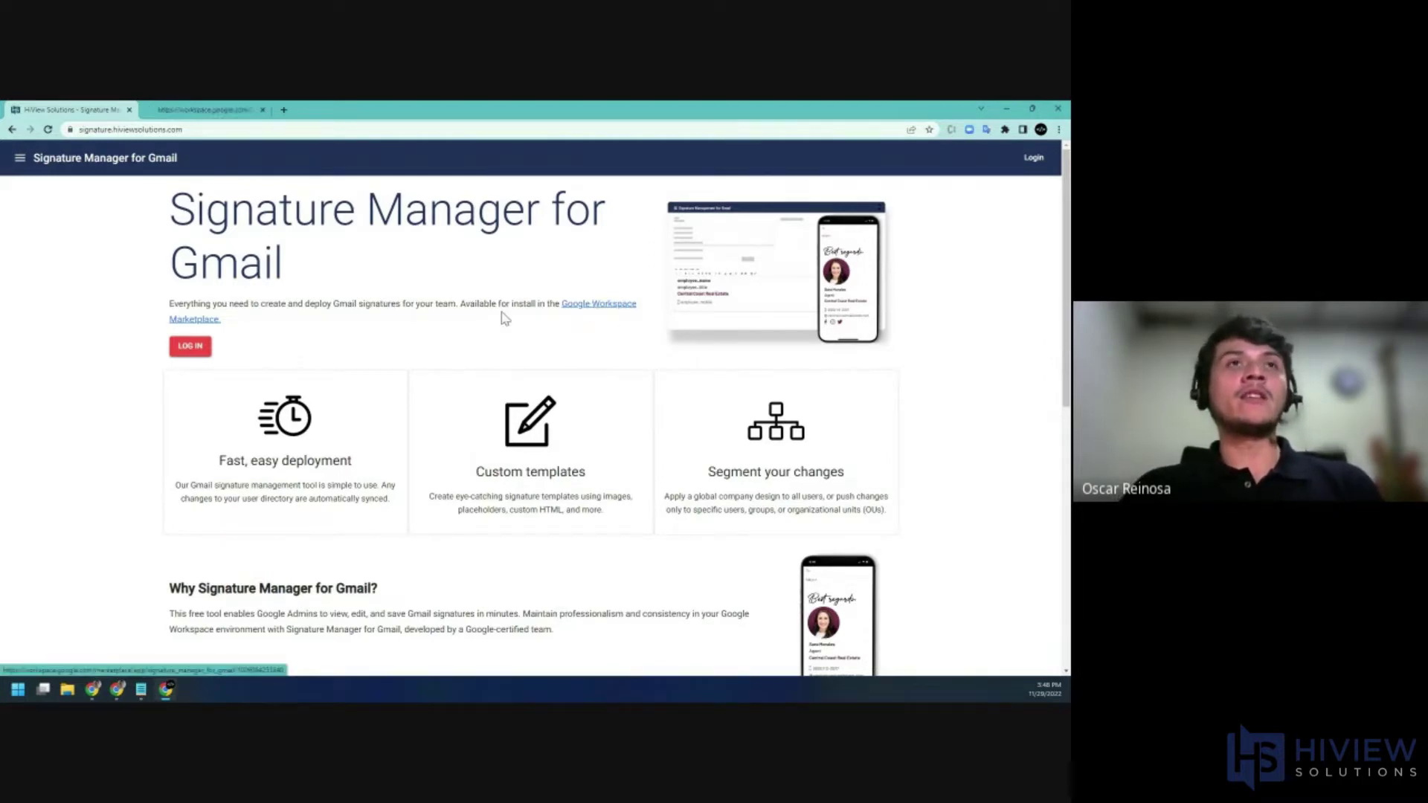
{"action": "left_click", "coordinate": [234, 109]}
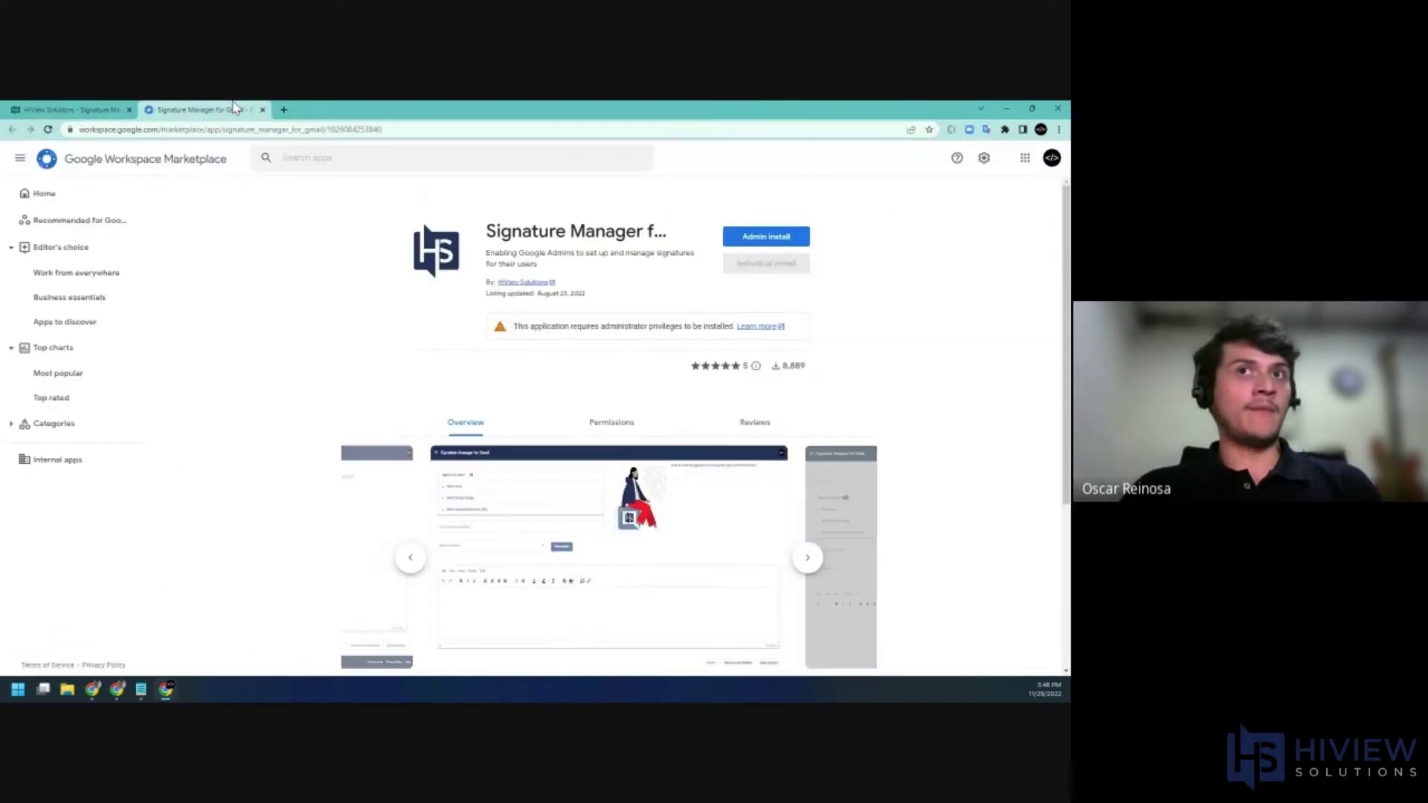
{"action": "left_click", "coordinate": [763, 238]}
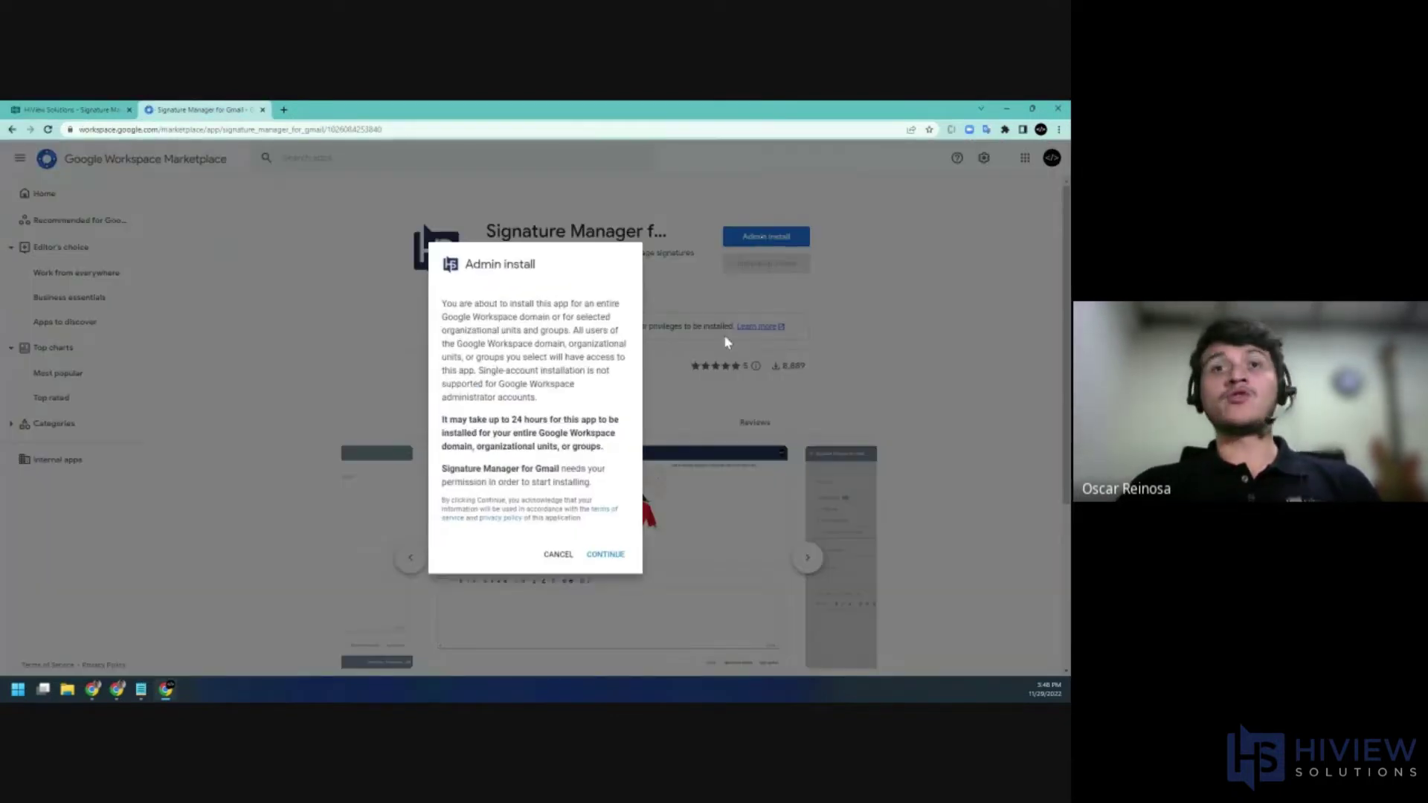
{"action": "left_click", "coordinate": [606, 554]}
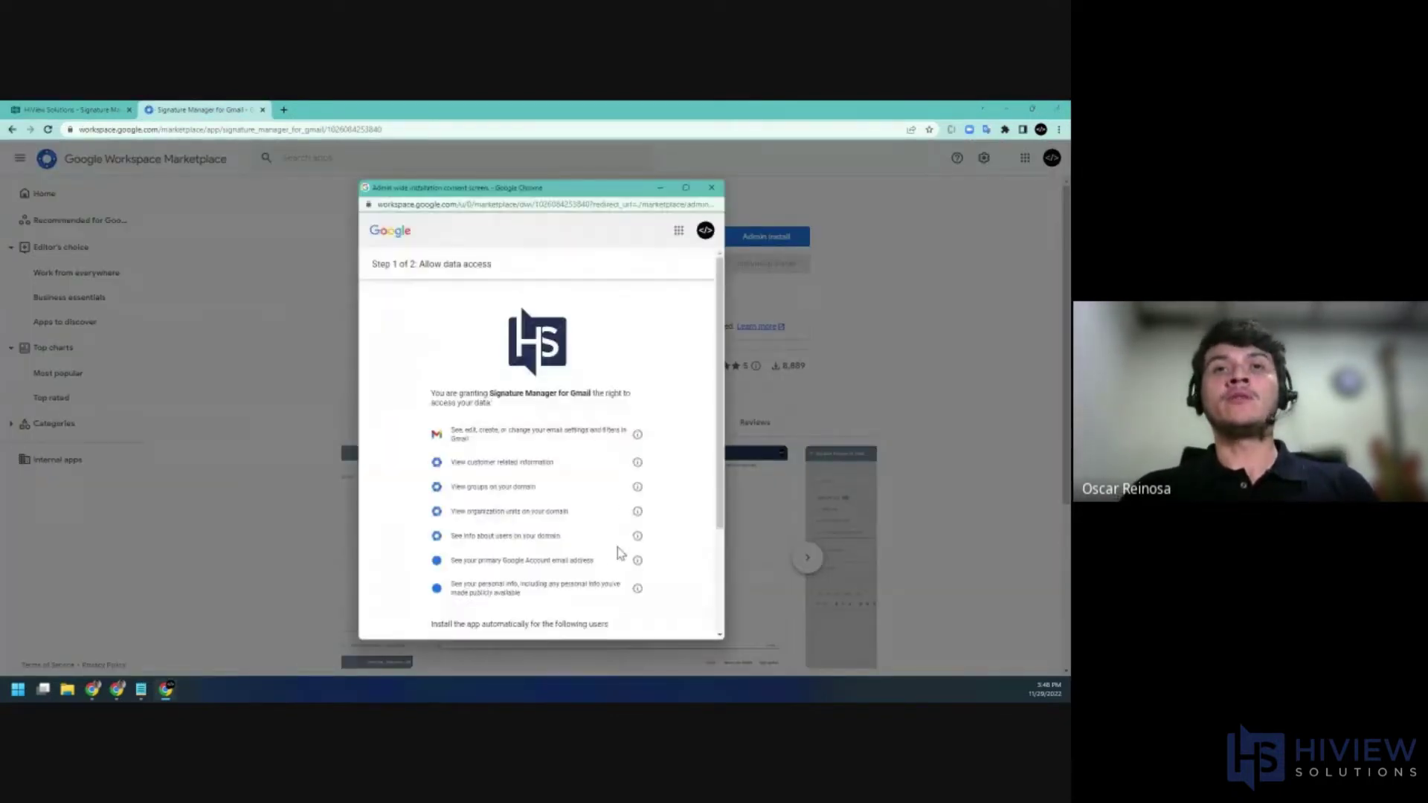
{"action": "scroll", "coordinate": [617, 547], "scroll_direction": "down", "scroll_amount": 5}
{"action": "left_click", "coordinate": [436, 569]}
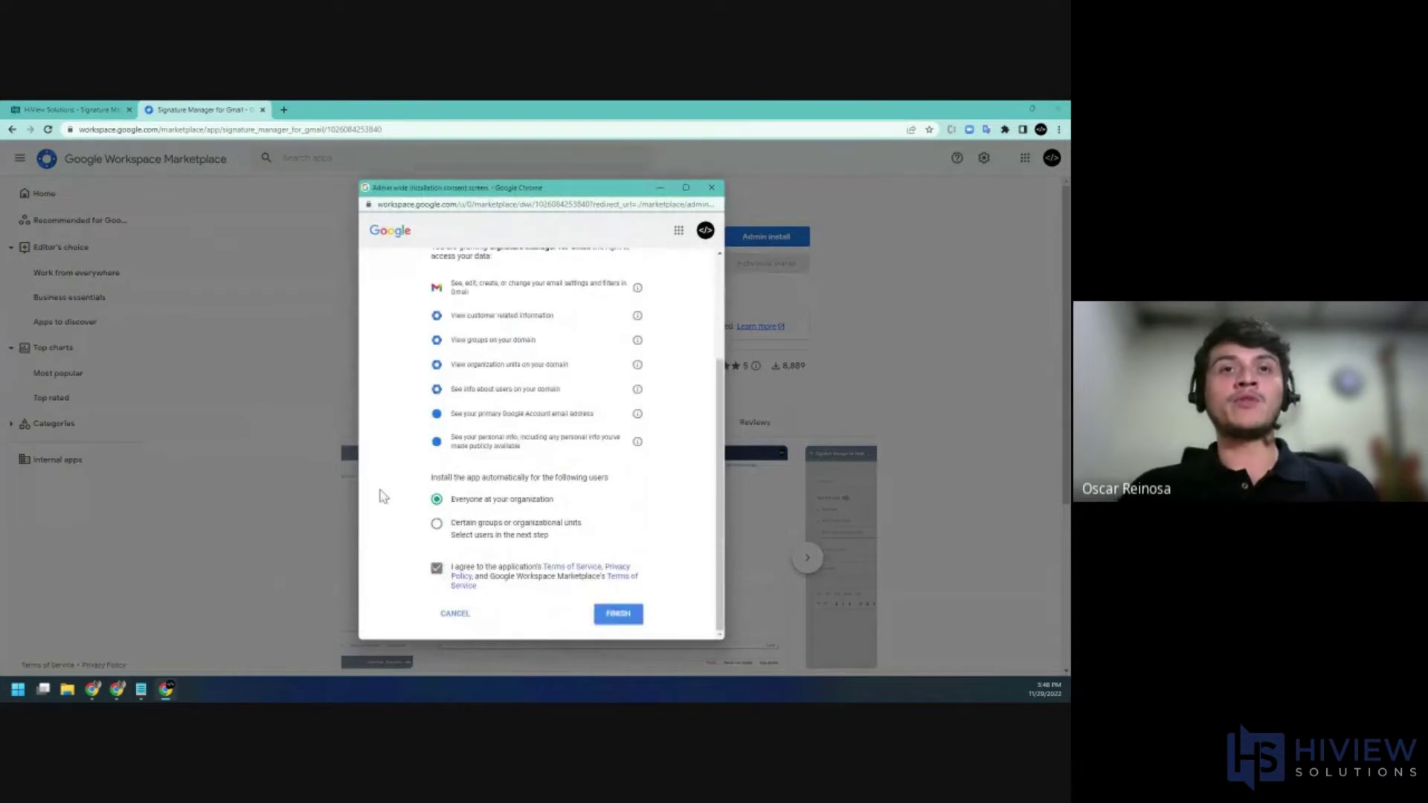
{"action": "left_click", "coordinate": [629, 614]}
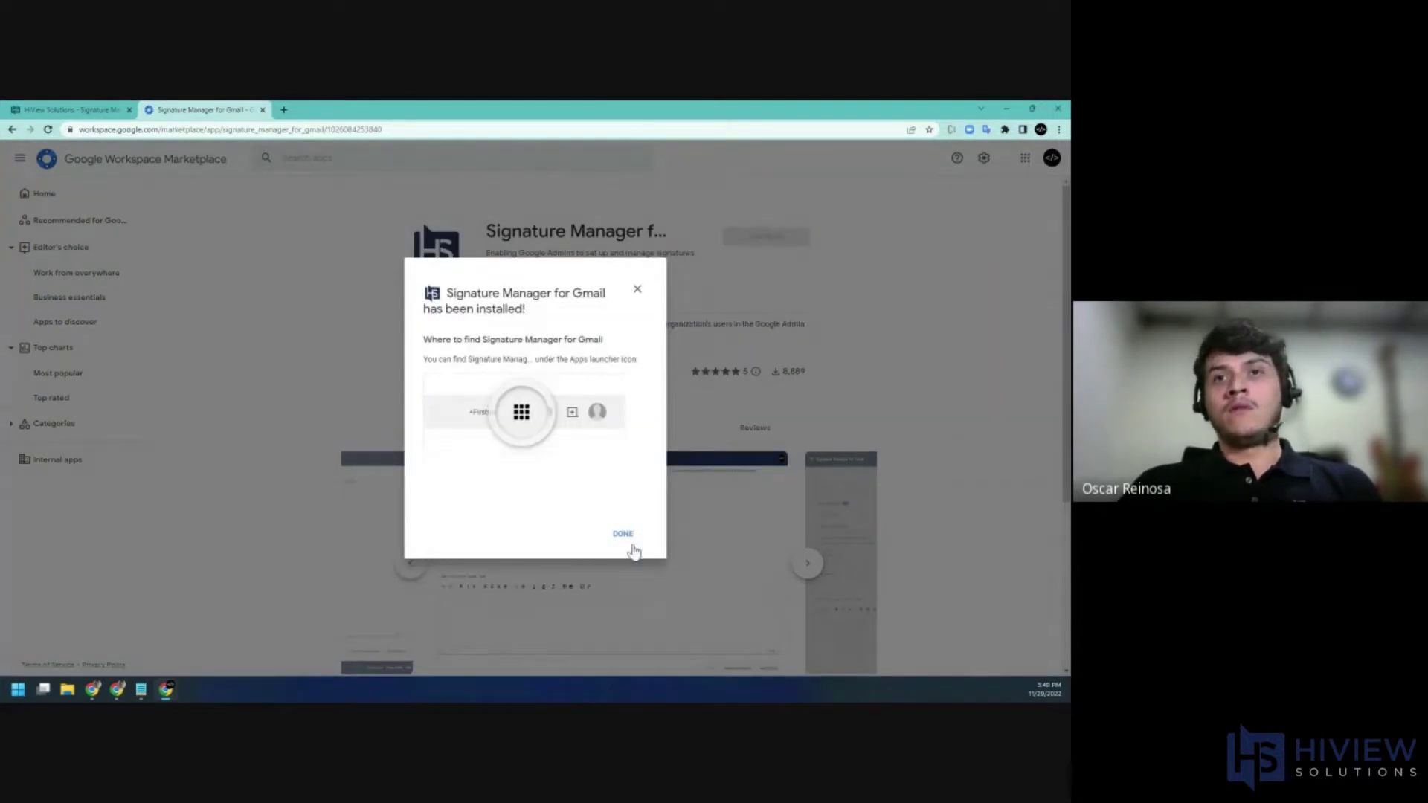
{"action": "left_click", "coordinate": [627, 541]}
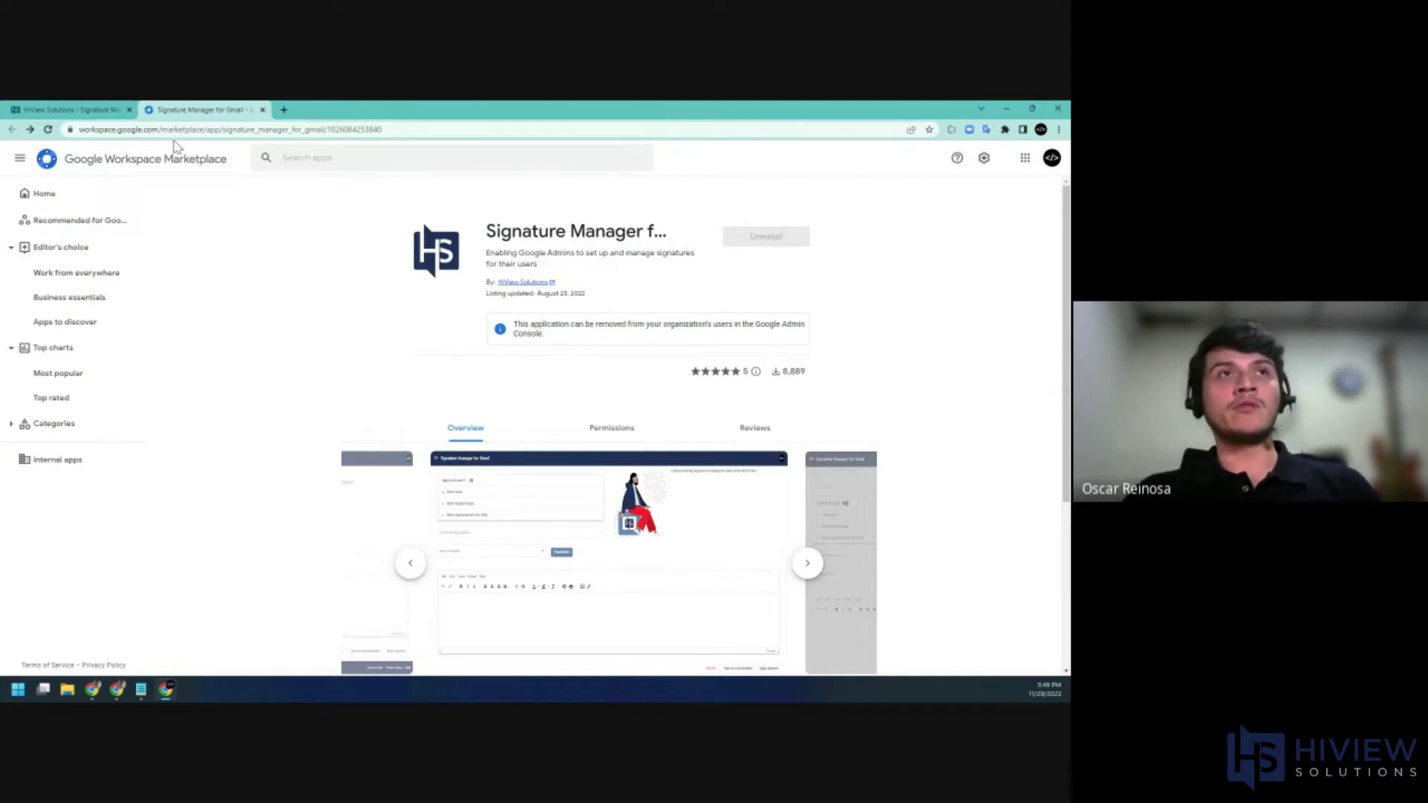
Step: Back on the Signature Manager site, attempt logging in with Google using the admin account
{"action": "left_click", "coordinate": [70, 110]}
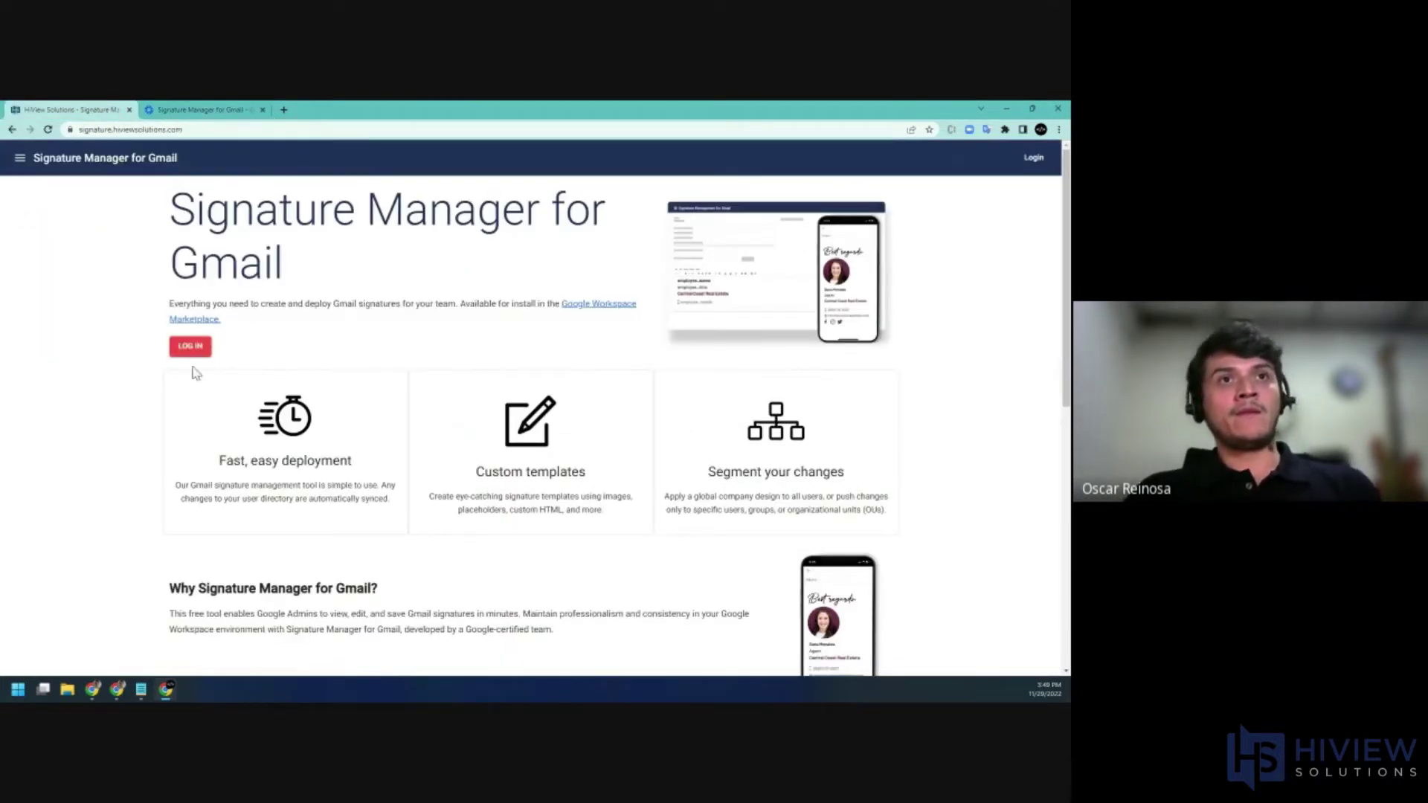
{"action": "left_click", "coordinate": [195, 347]}
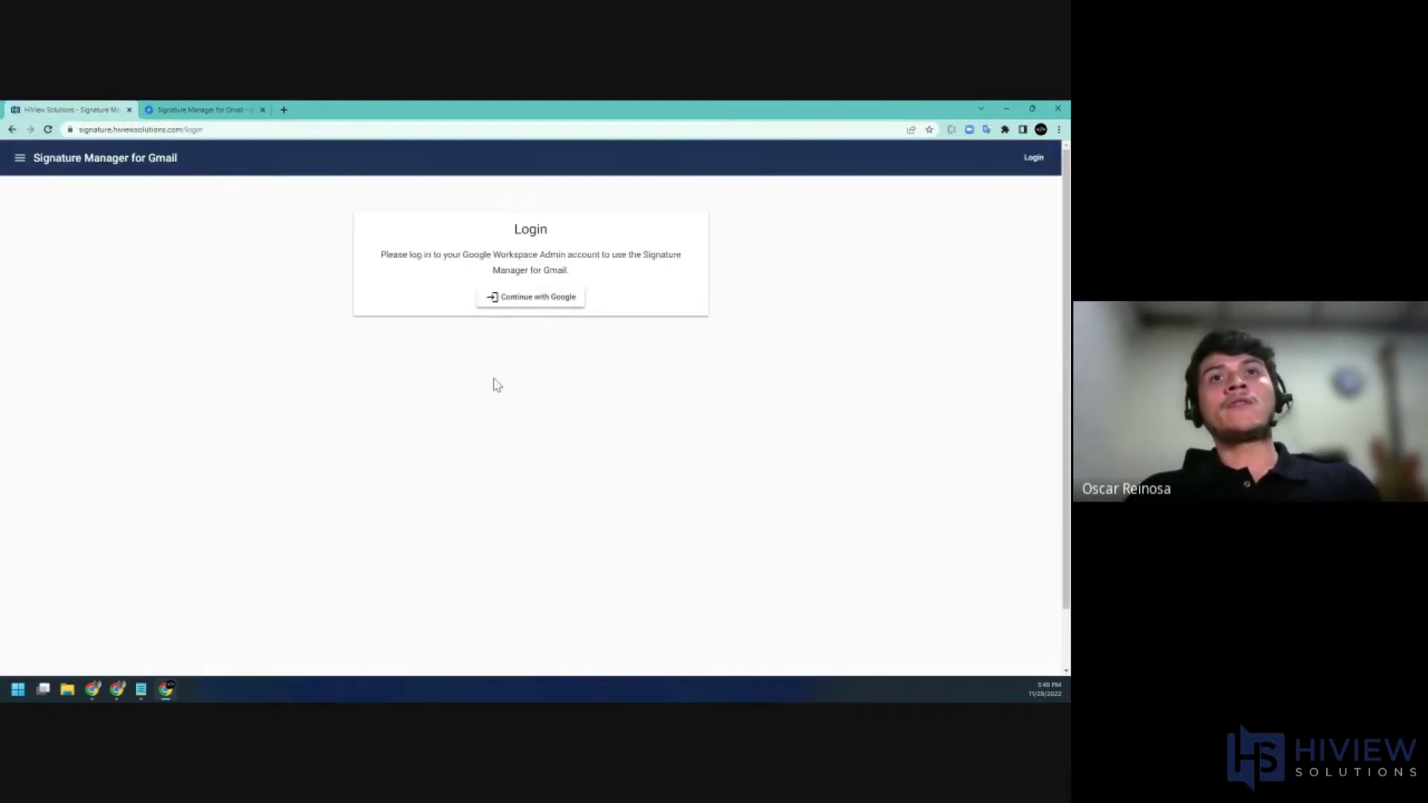
{"action": "left_click", "coordinate": [534, 302]}
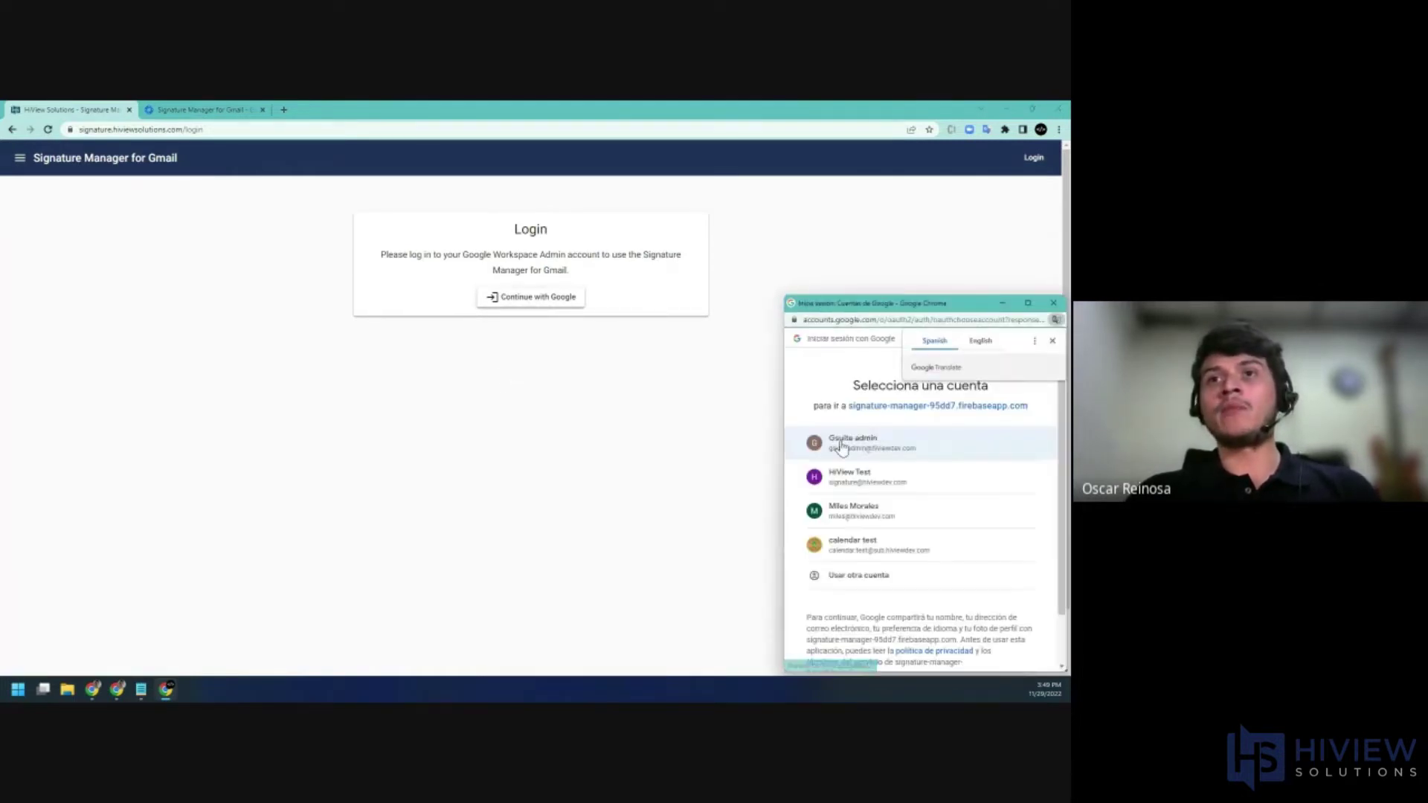
{"action": "left_click", "coordinate": [841, 445]}
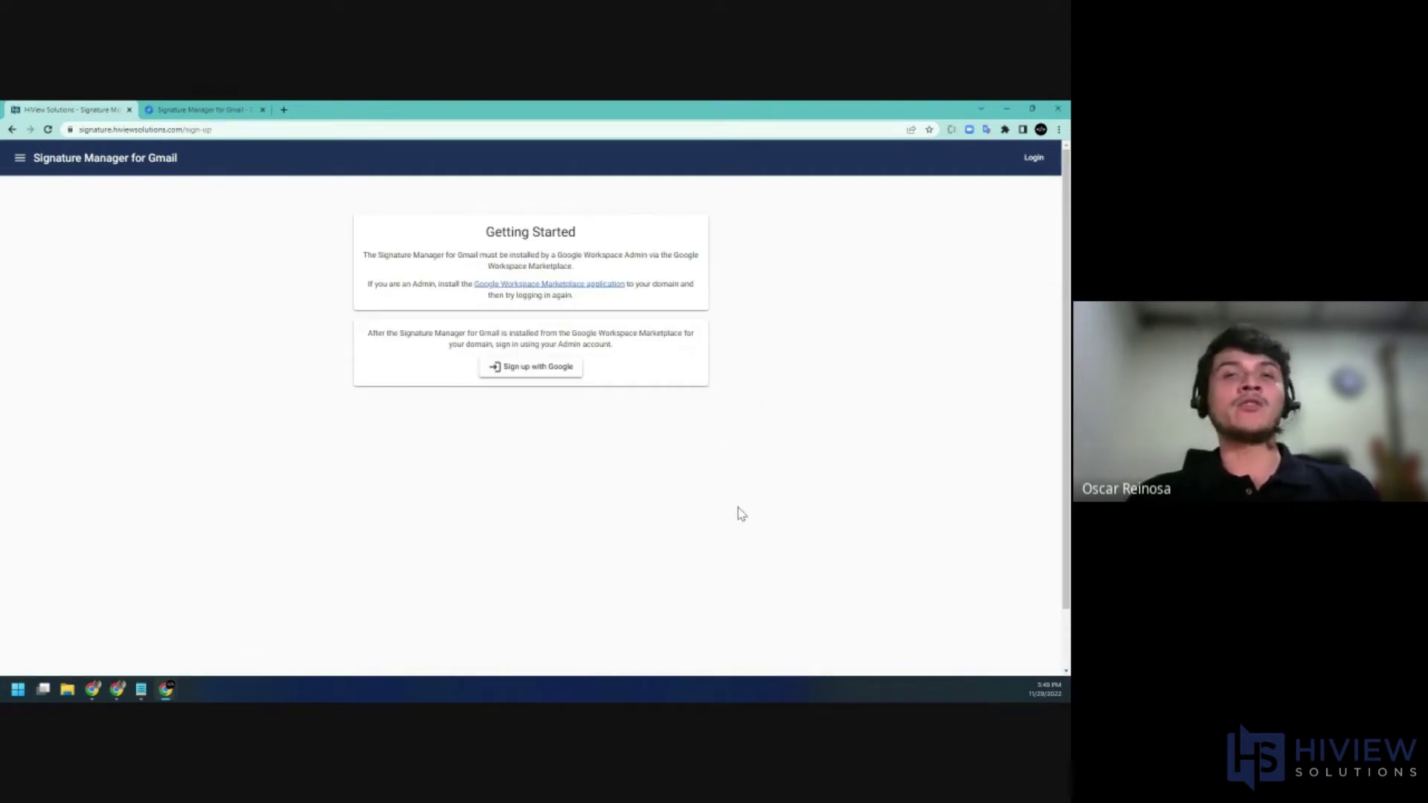
Step: Sign up with Google as the admin, dismiss the domain error, and log in again
{"action": "left_click", "coordinate": [529, 369]}
{"action": "left_click", "coordinate": [869, 445]}
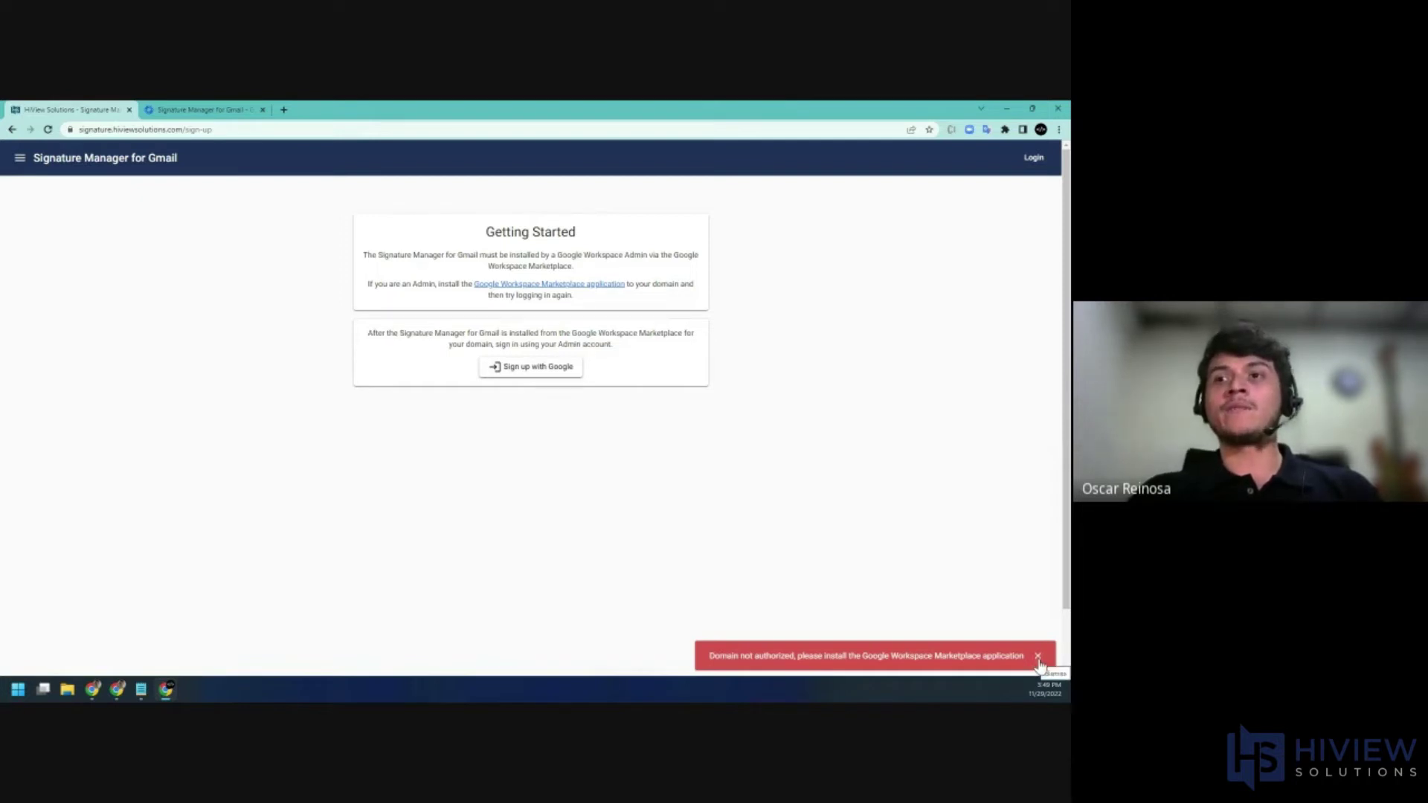
{"action": "left_click", "coordinate": [1037, 657]}
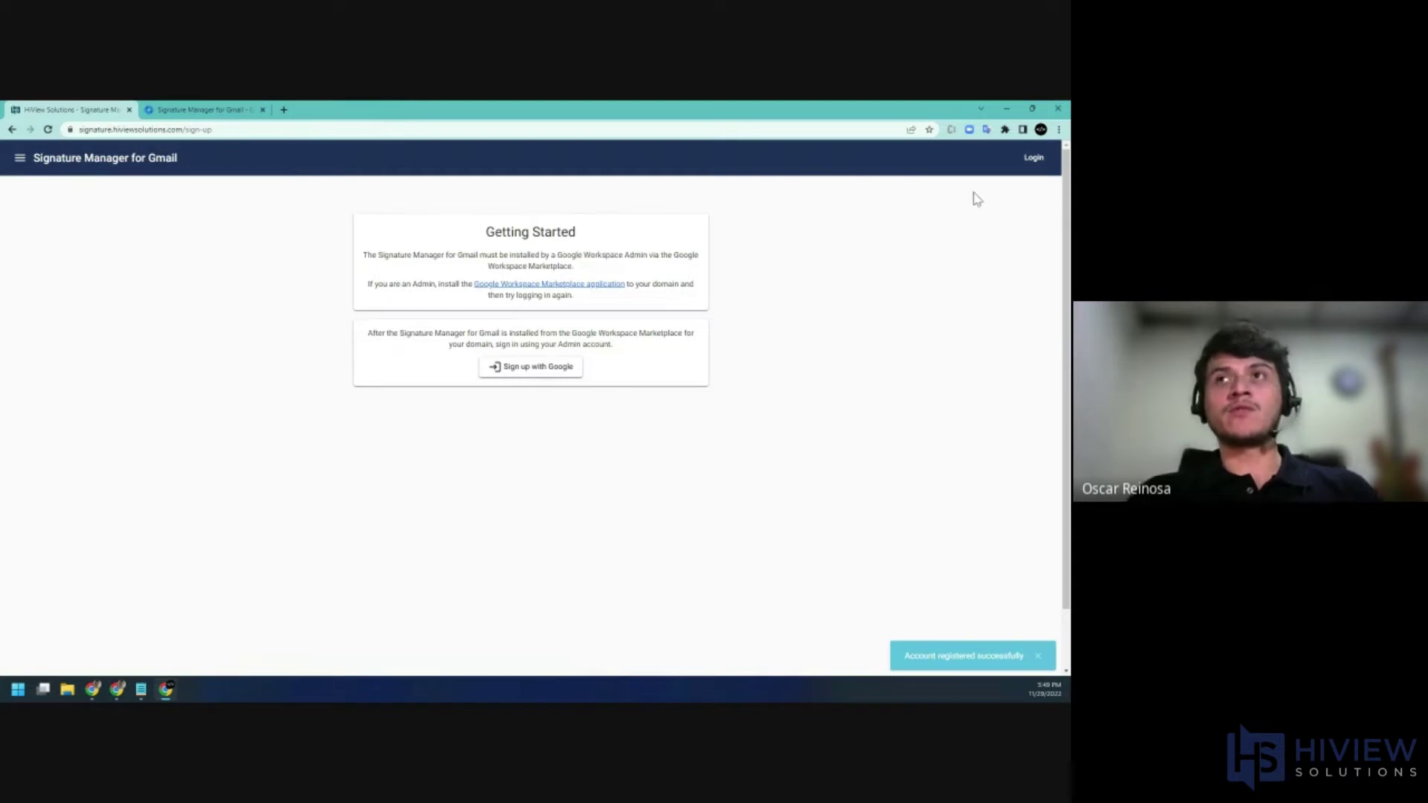
{"action": "left_click", "coordinate": [1034, 157]}
{"action": "left_click", "coordinate": [509, 301]}
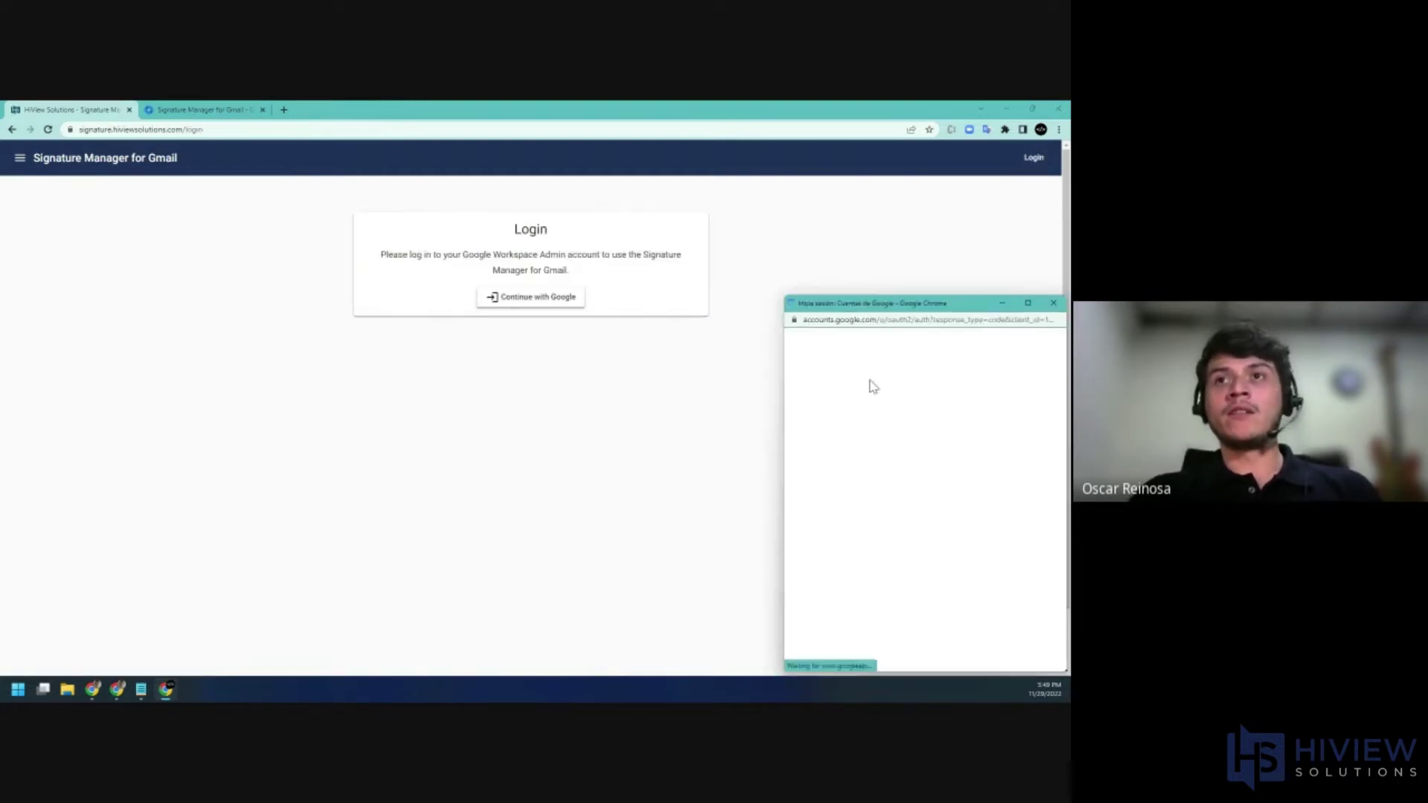
{"action": "left_click", "coordinate": [849, 450]}
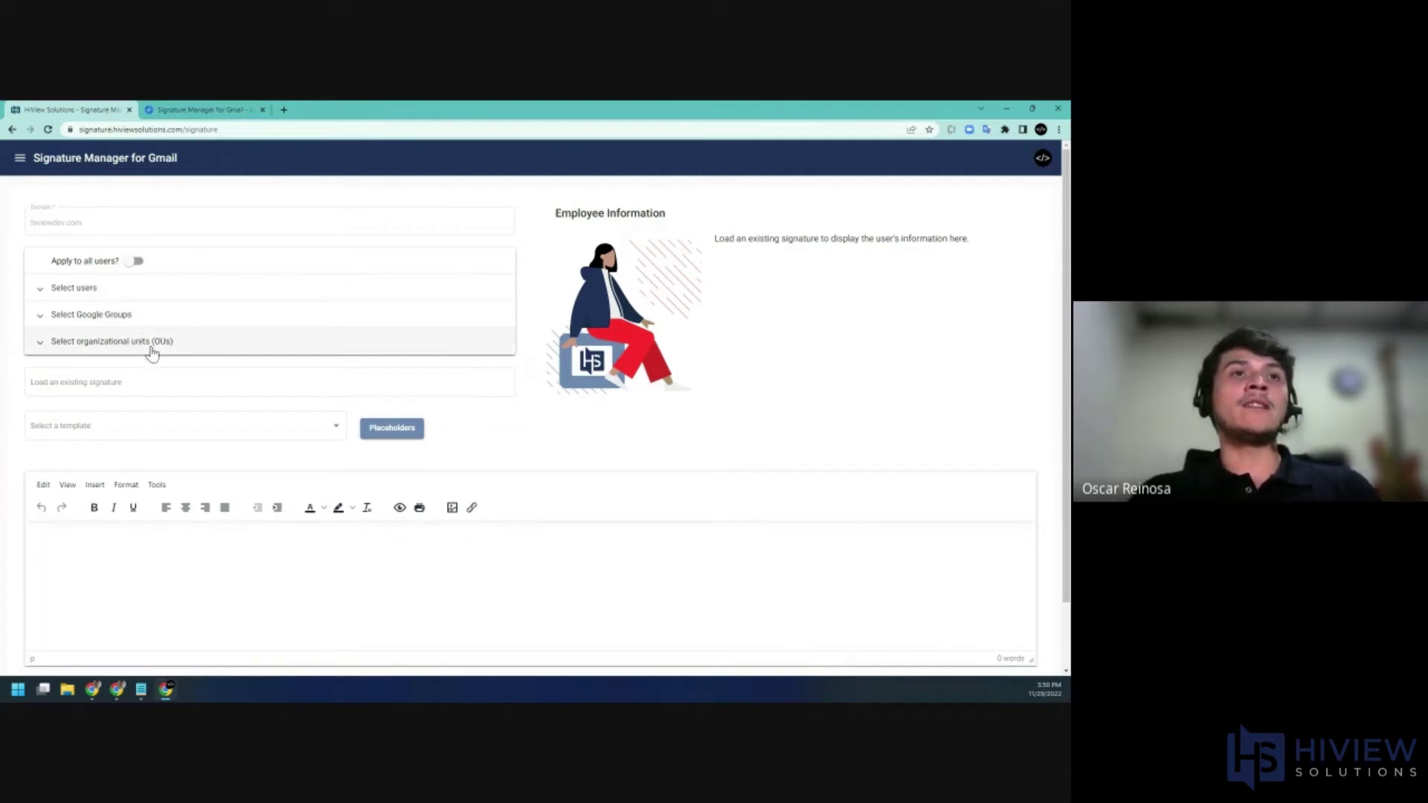
Step: Pick the admin's address under Load an existing signature and review the loaded signature
{"action": "left_click", "coordinate": [100, 382]}
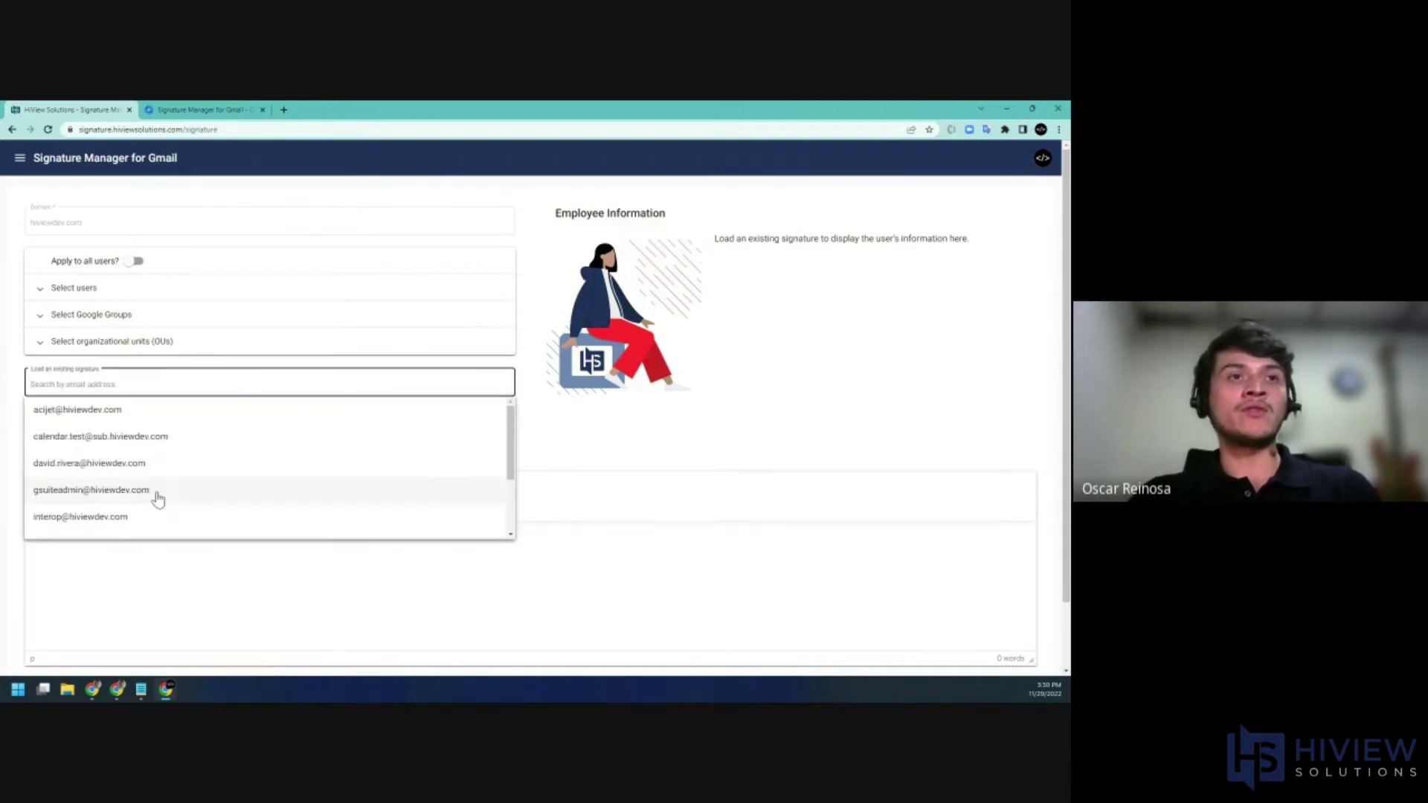
{"action": "left_click", "coordinate": [148, 492]}
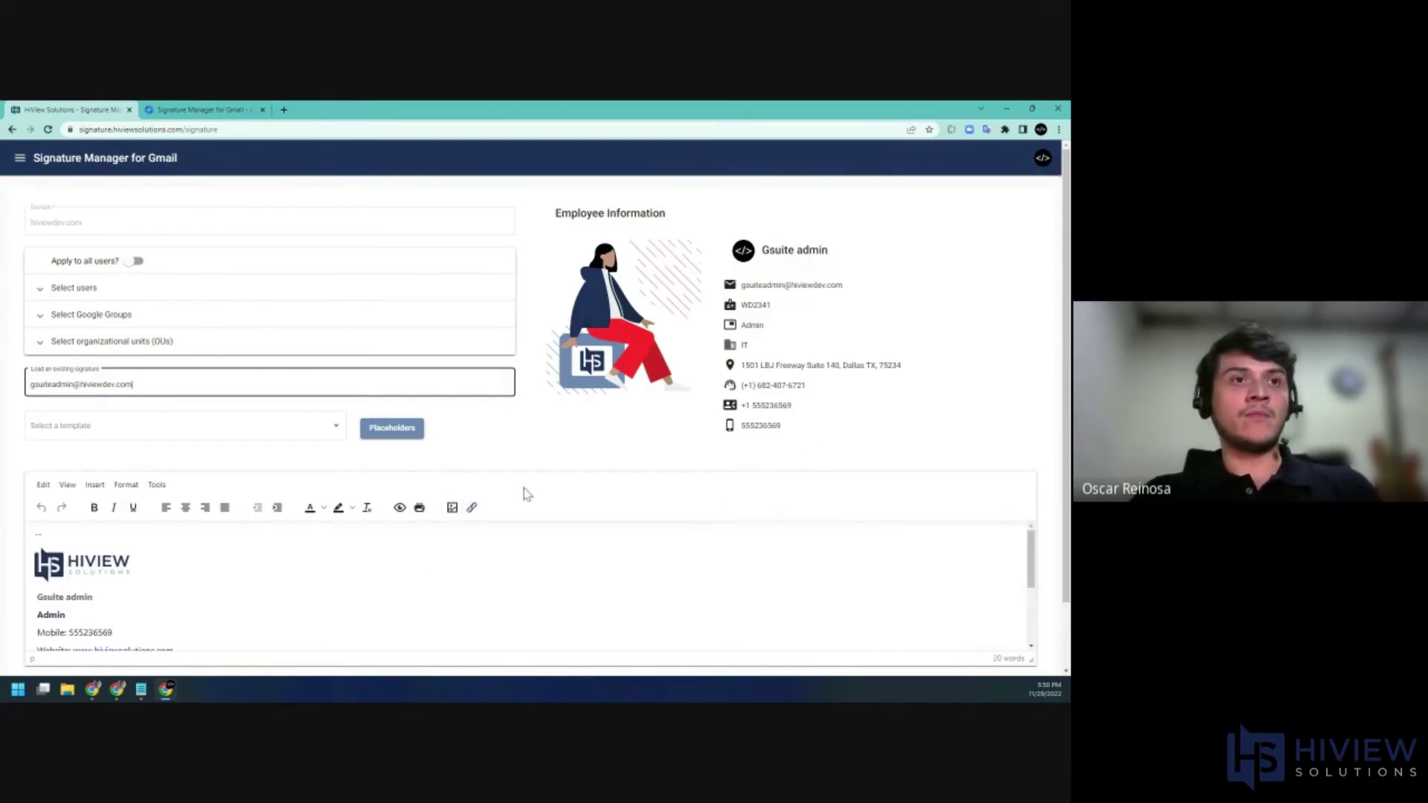
{"action": "scroll", "coordinate": [432, 580], "scroll_direction": "down", "scroll_amount": 1}
{"action": "scroll", "coordinate": [364, 581], "scroll_direction": "down", "scroll_amount": 1}
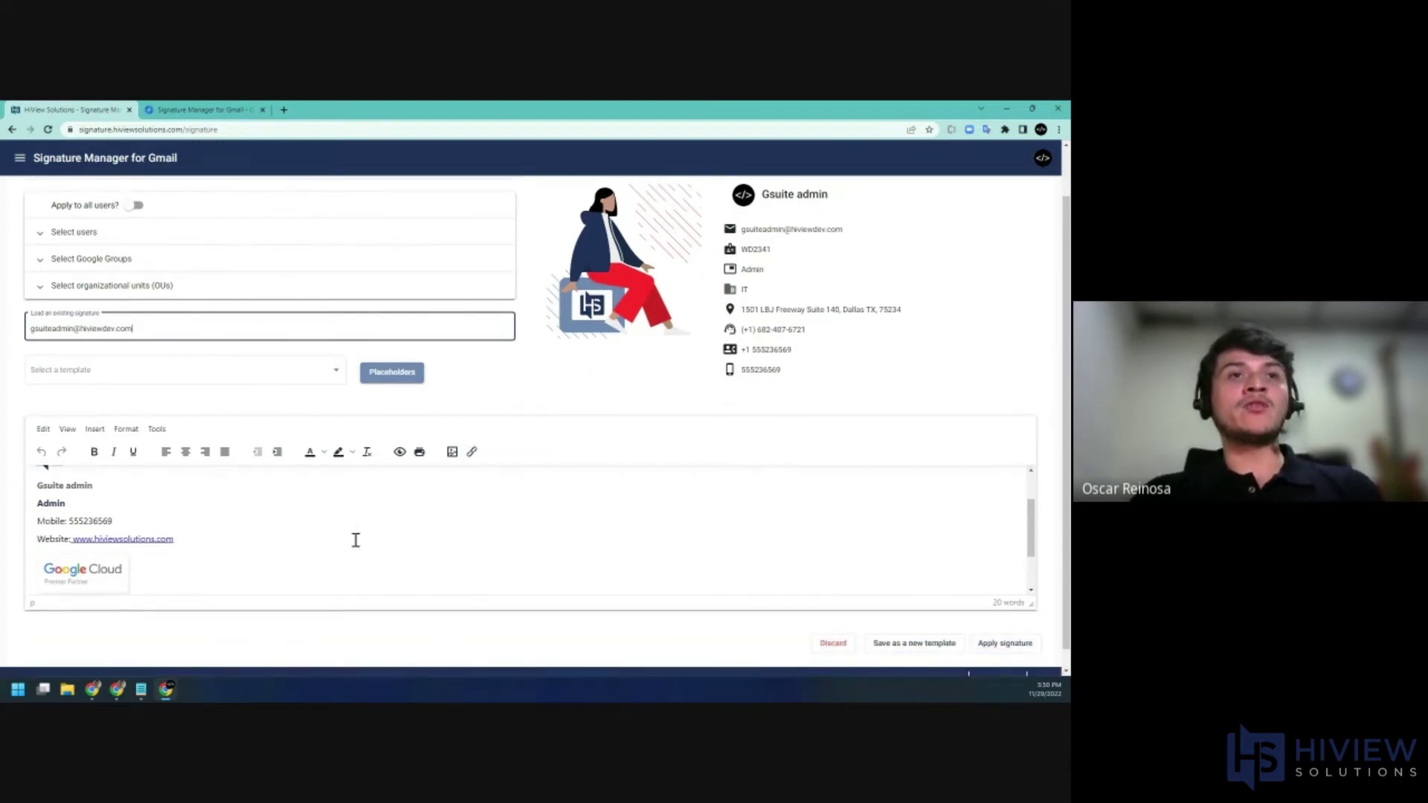
Step: Copy the employee_name placeholder from the examples and paste it over the name line
{"action": "left_click", "coordinate": [408, 380]}
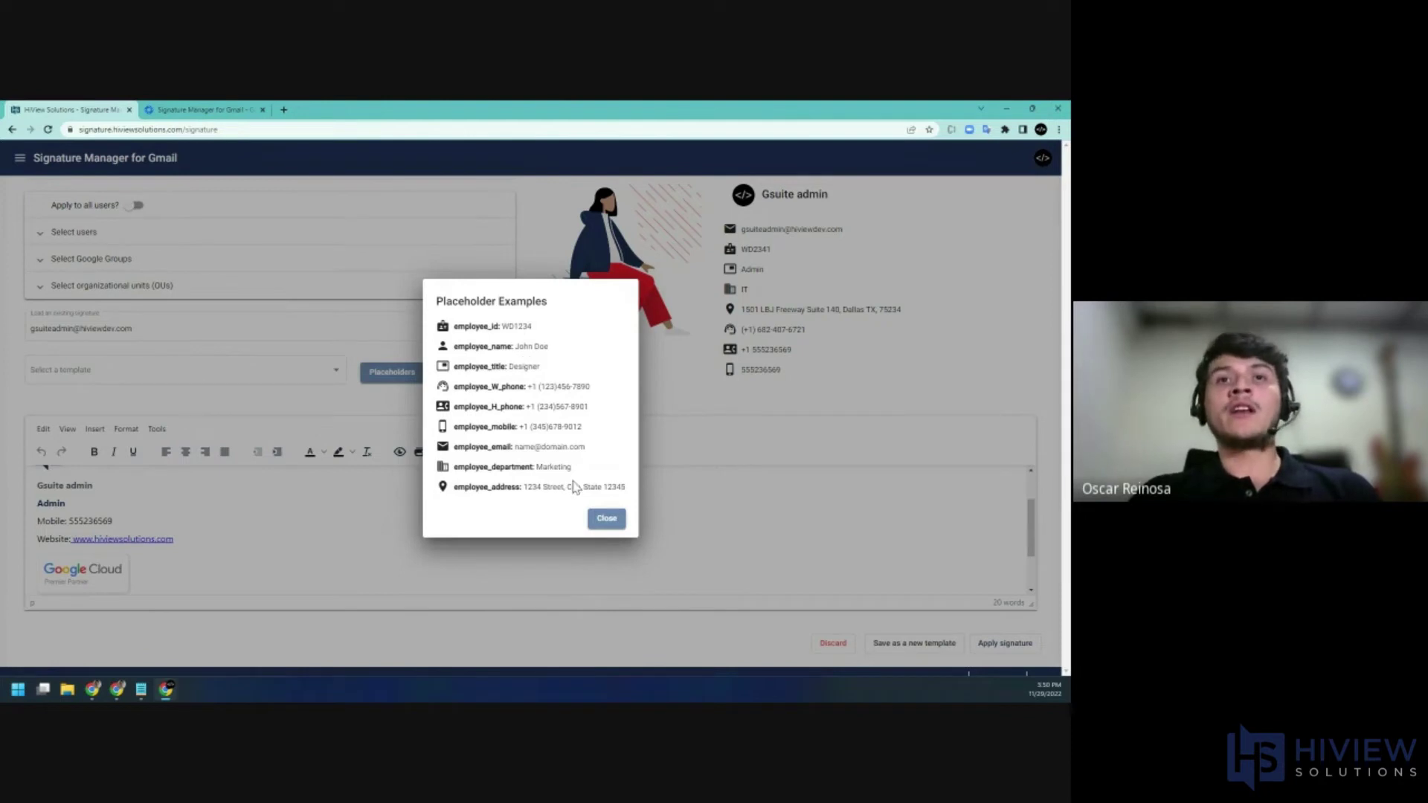
{"action": "double_click", "coordinate": [480, 346]}
{"action": "key", "text": "ctrl+c"}
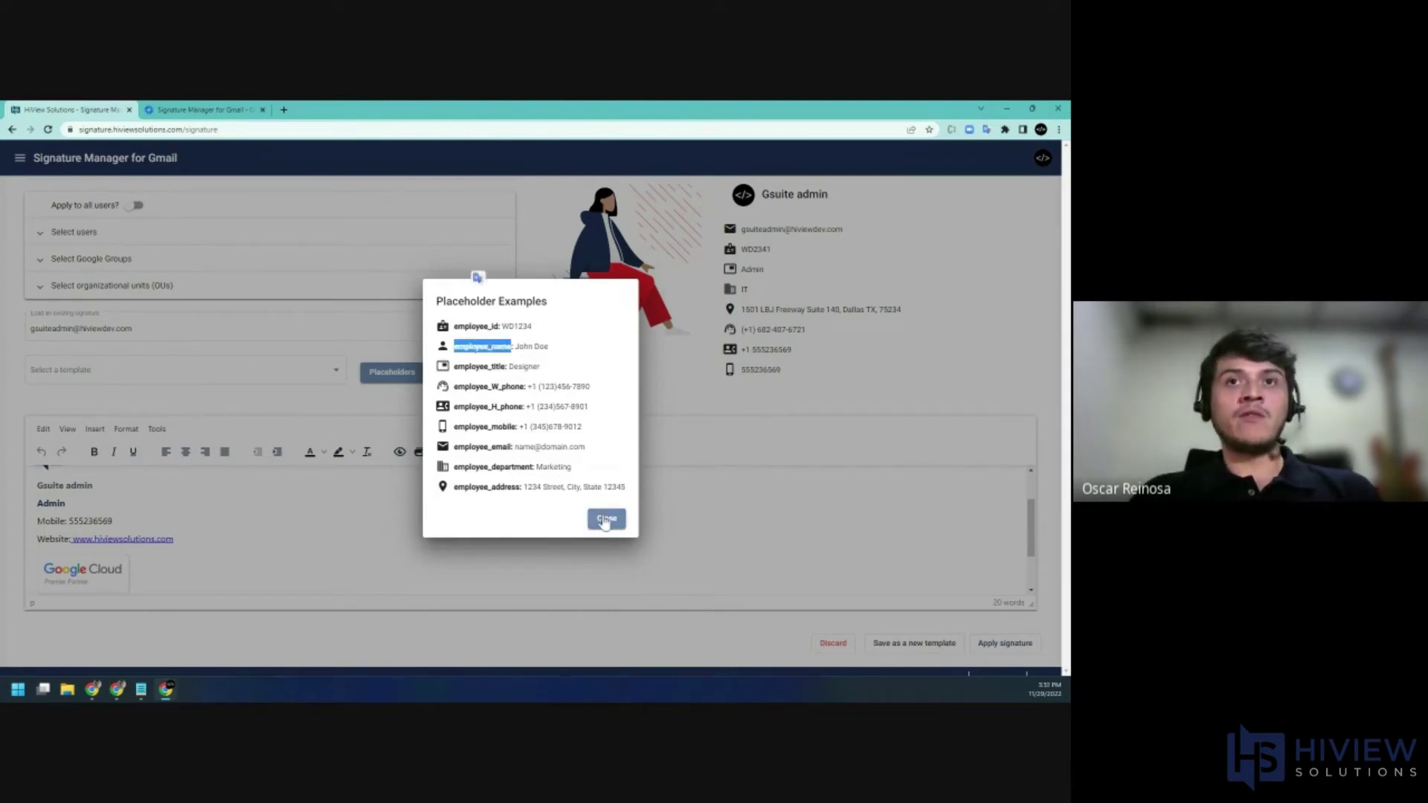
{"action": "left_click", "coordinate": [607, 518]}
{"action": "left_click_drag", "start_coordinate": [89, 493], "coordinate": [34, 493]}
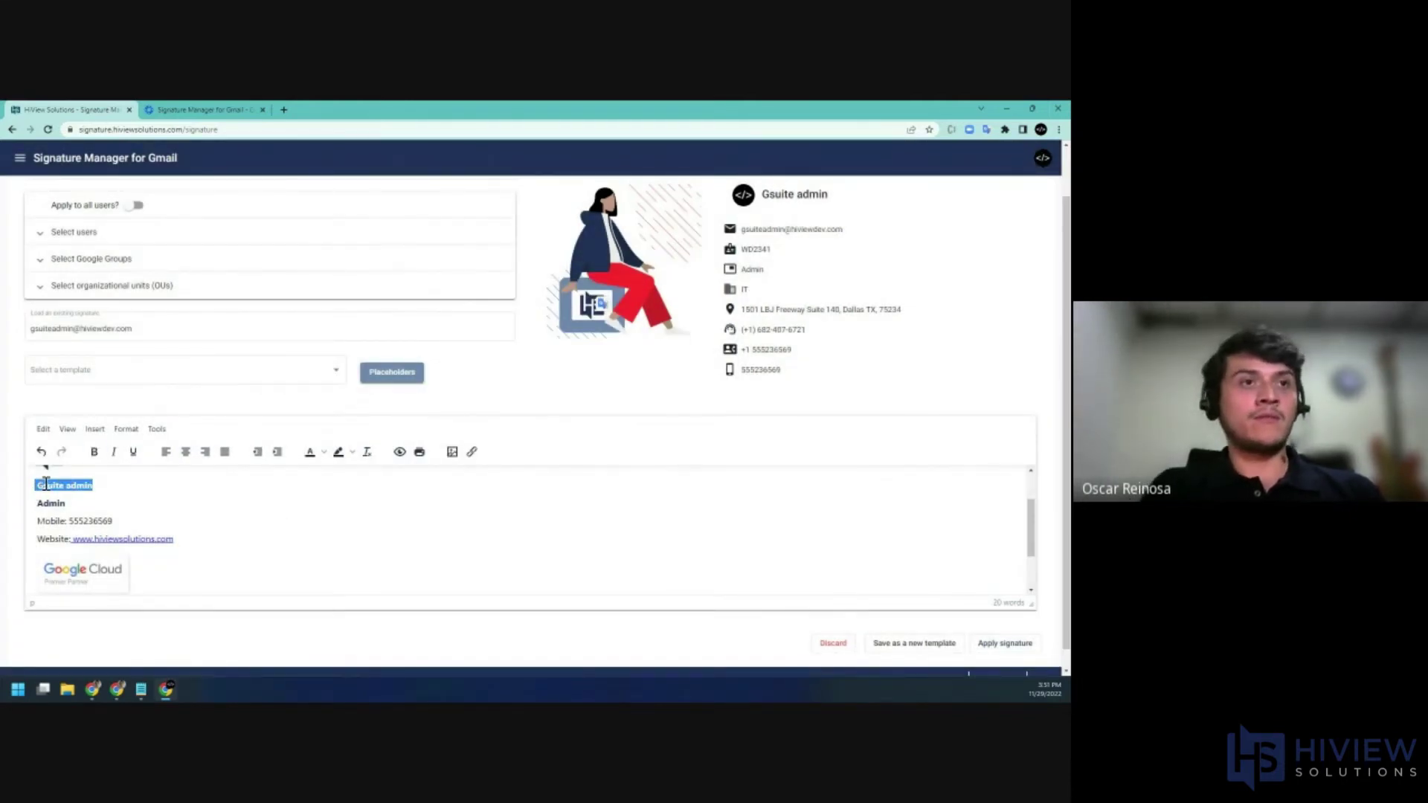
{"action": "left_click", "coordinate": [40, 486]}
{"action": "left_click_drag", "start_coordinate": [47, 487], "coordinate": [93, 488]}
{"action": "key", "text": "ctrl+v"}
Step: Replace the title Admin with employee_title and the mobile 555236569 with employee_mobile
{"action": "double_click", "coordinate": [51, 504]}
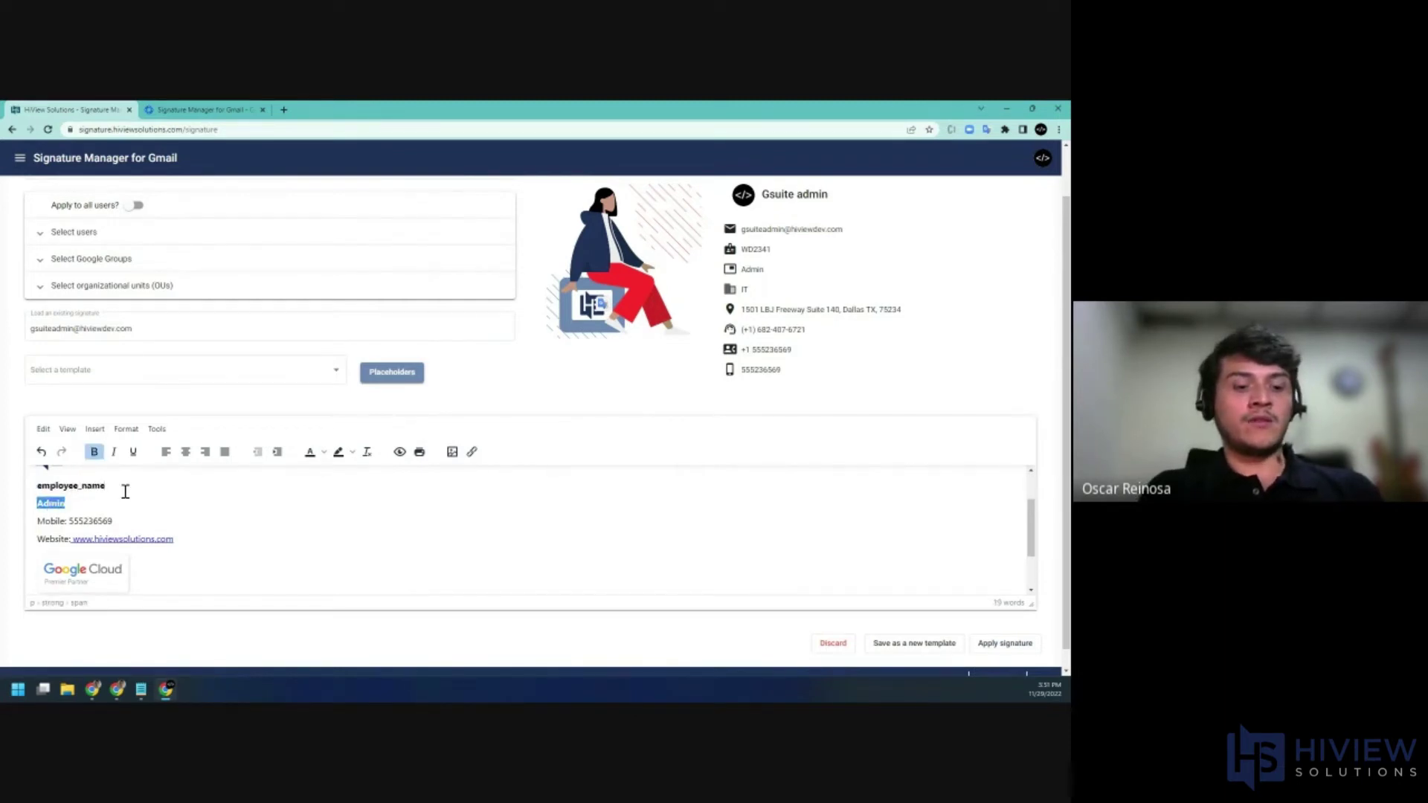
{"action": "type", "text": "employee_title"}
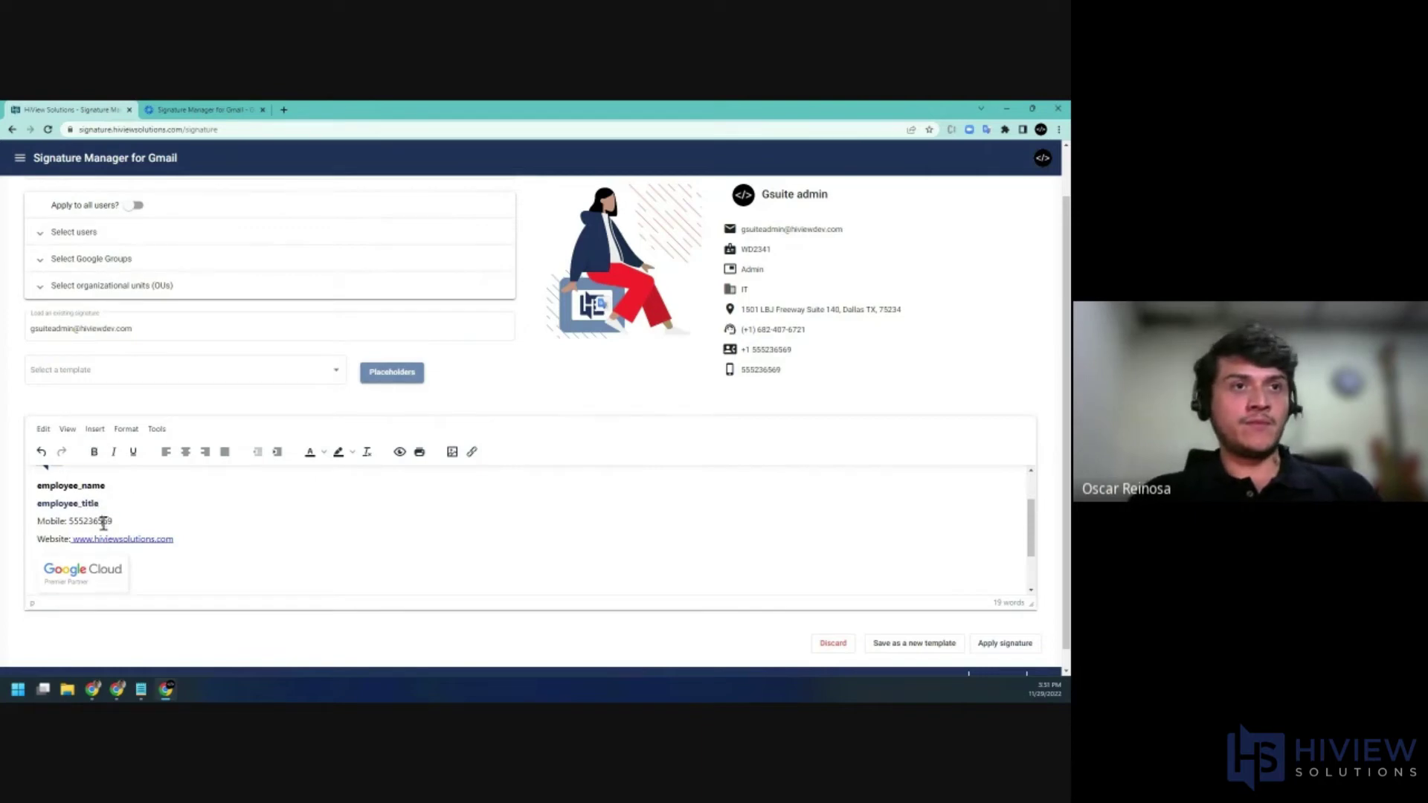
{"action": "double_click", "coordinate": [105, 522]}
{"action": "type", "text": "employee_mobile"}
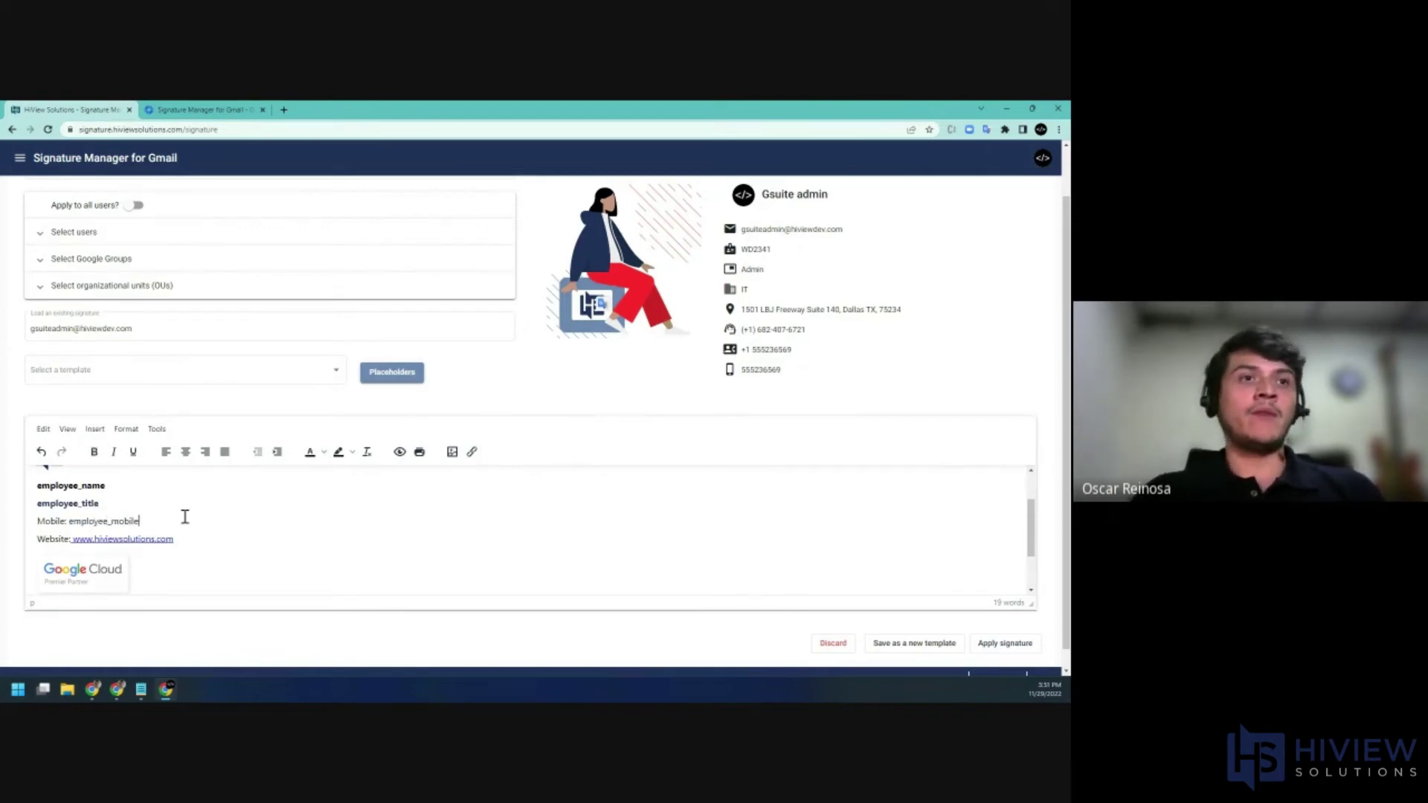
{"action": "scroll", "coordinate": [185, 517], "scroll_direction": "down", "scroll_amount": 3}
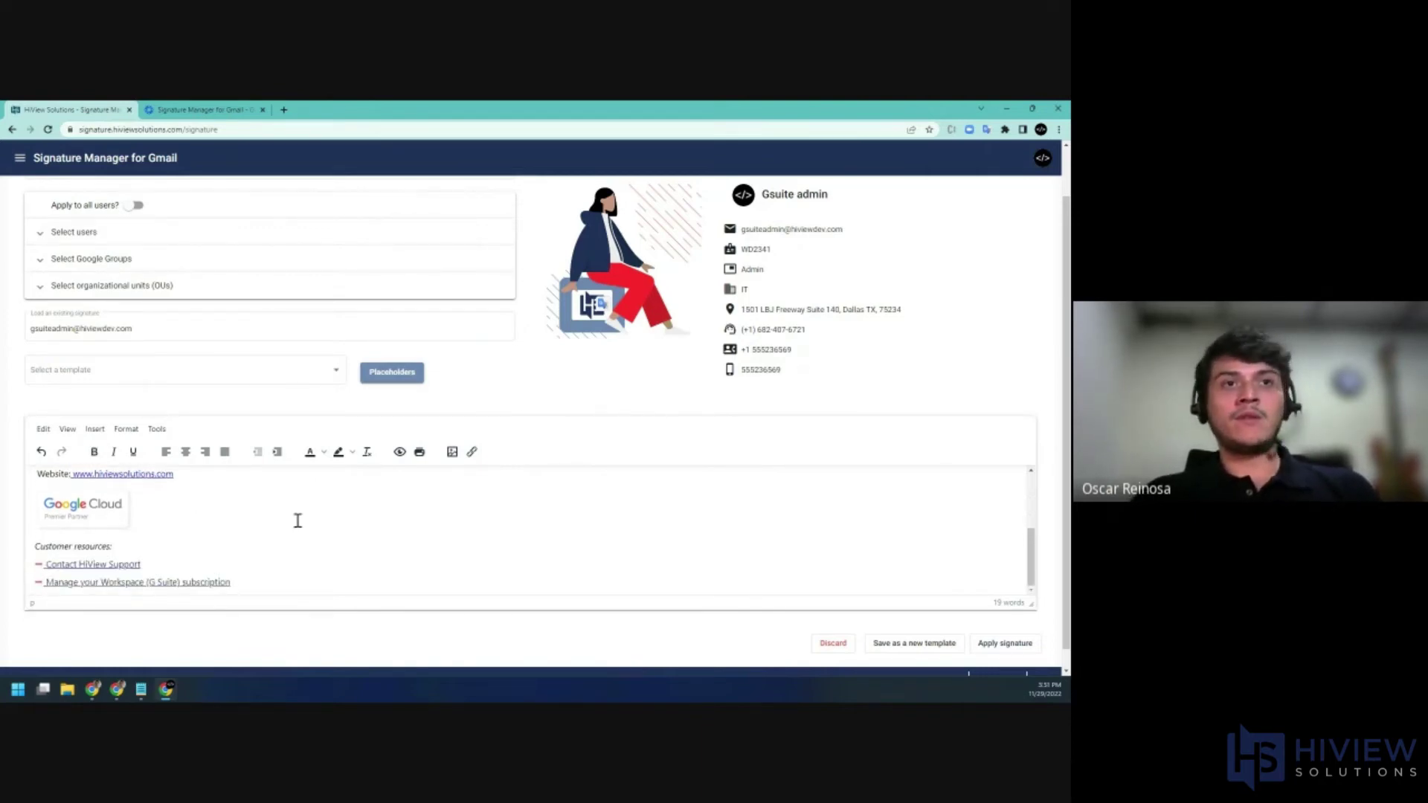
{"action": "scroll", "coordinate": [436, 574], "scroll_direction": "up", "scroll_amount": 3}
{"action": "scroll", "coordinate": [212, 558], "scroll_direction": "up", "scroll_amount": 1}
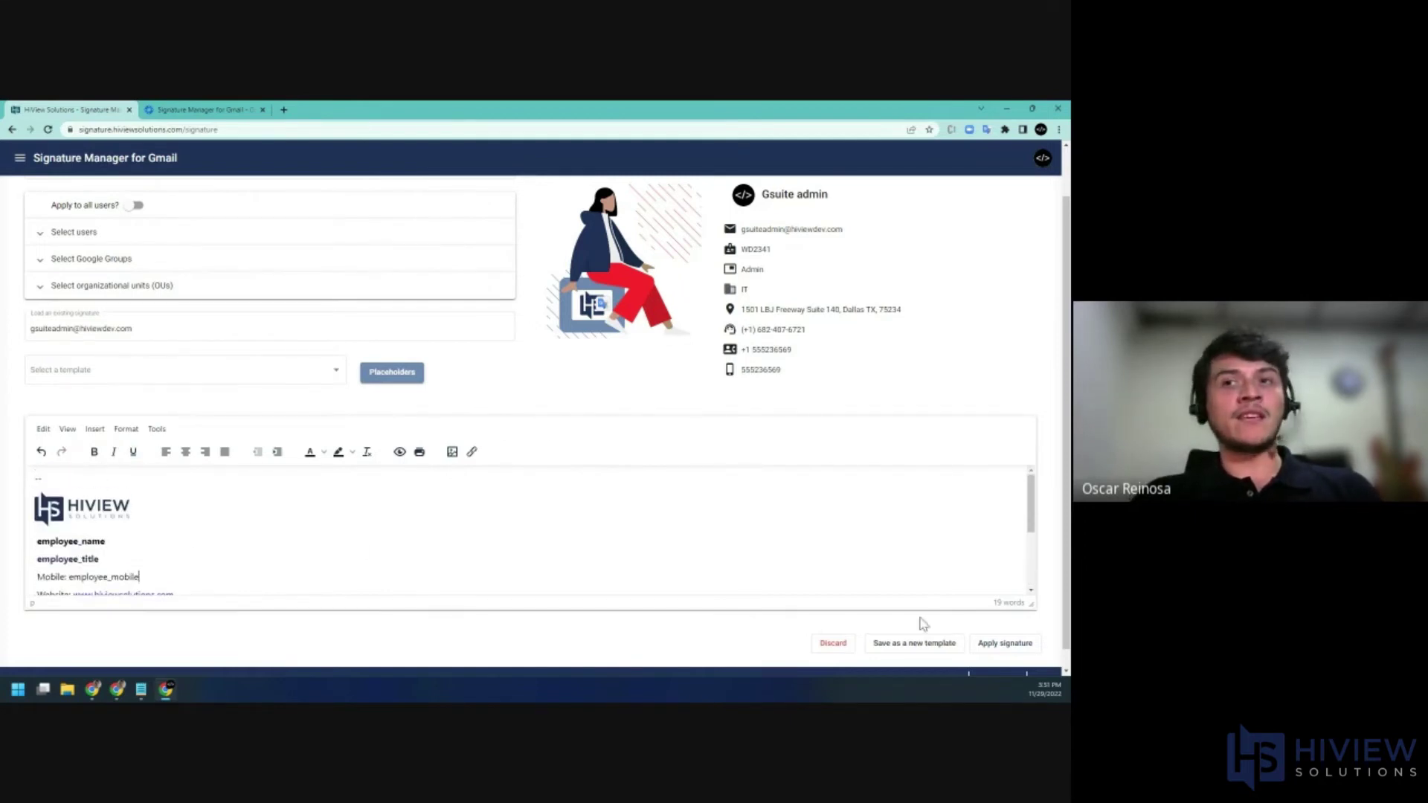
Step: Save the placeholder signature as a new template and check Template #1 in the template list
{"action": "left_click", "coordinate": [925, 647]}
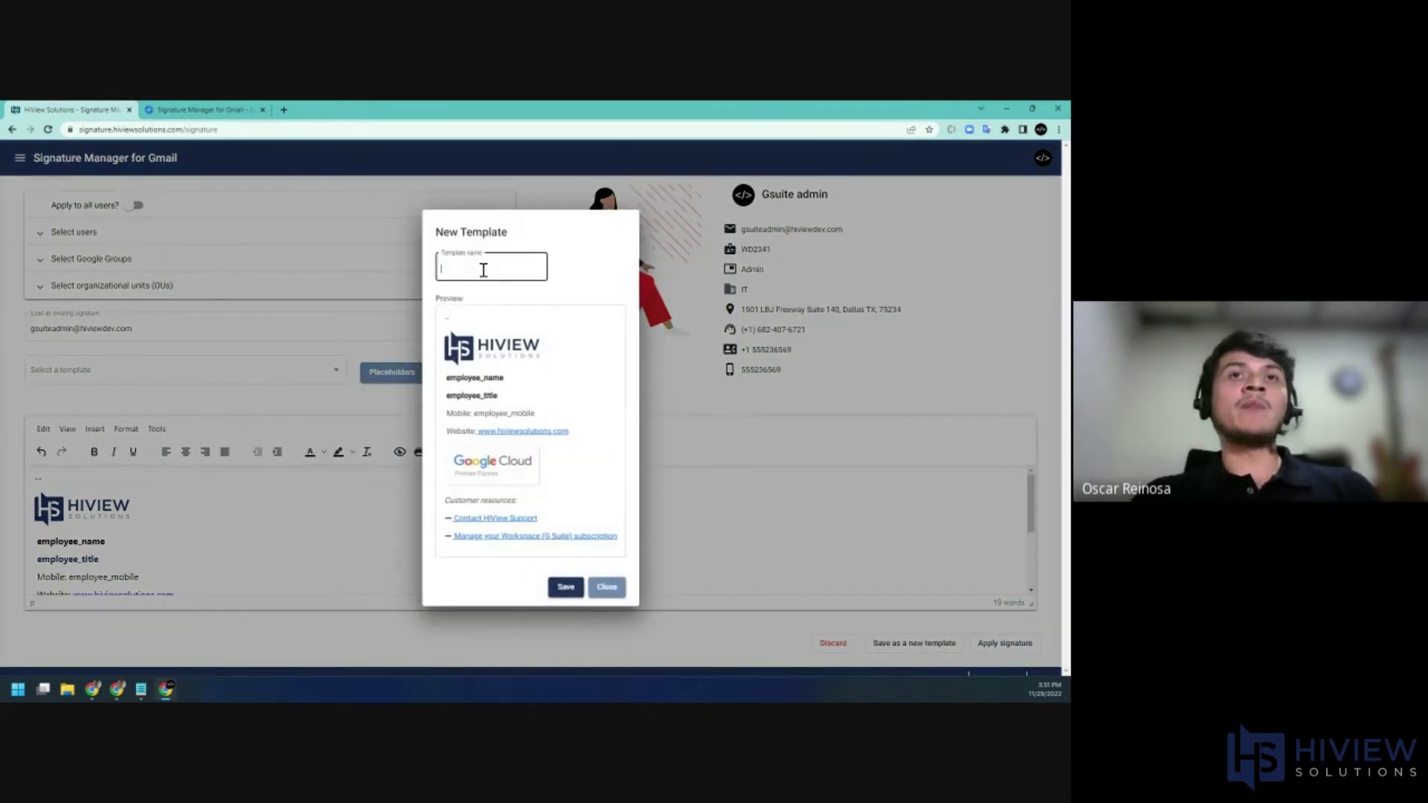
{"action": "left_click", "coordinate": [590, 290]}
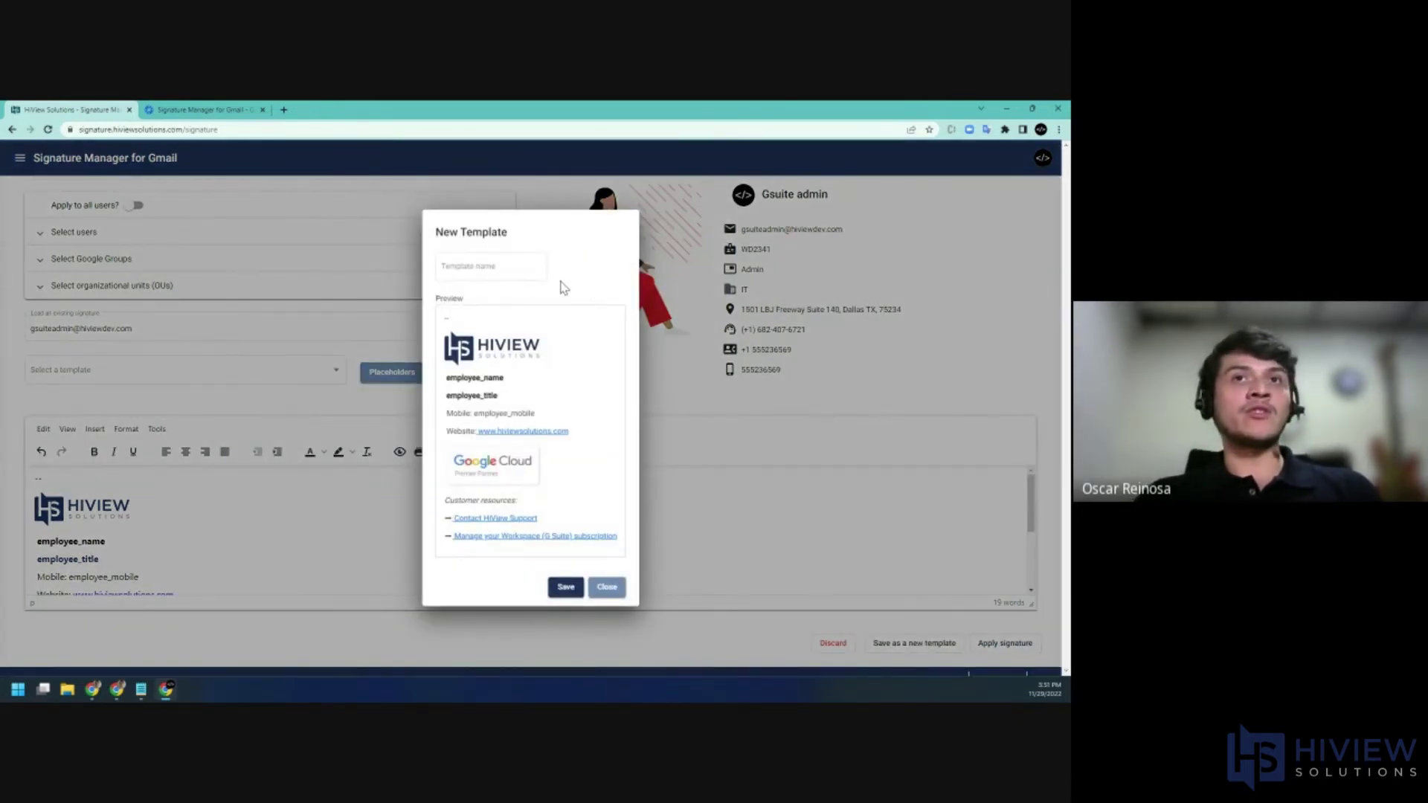
{"action": "left_click", "coordinate": [567, 588]}
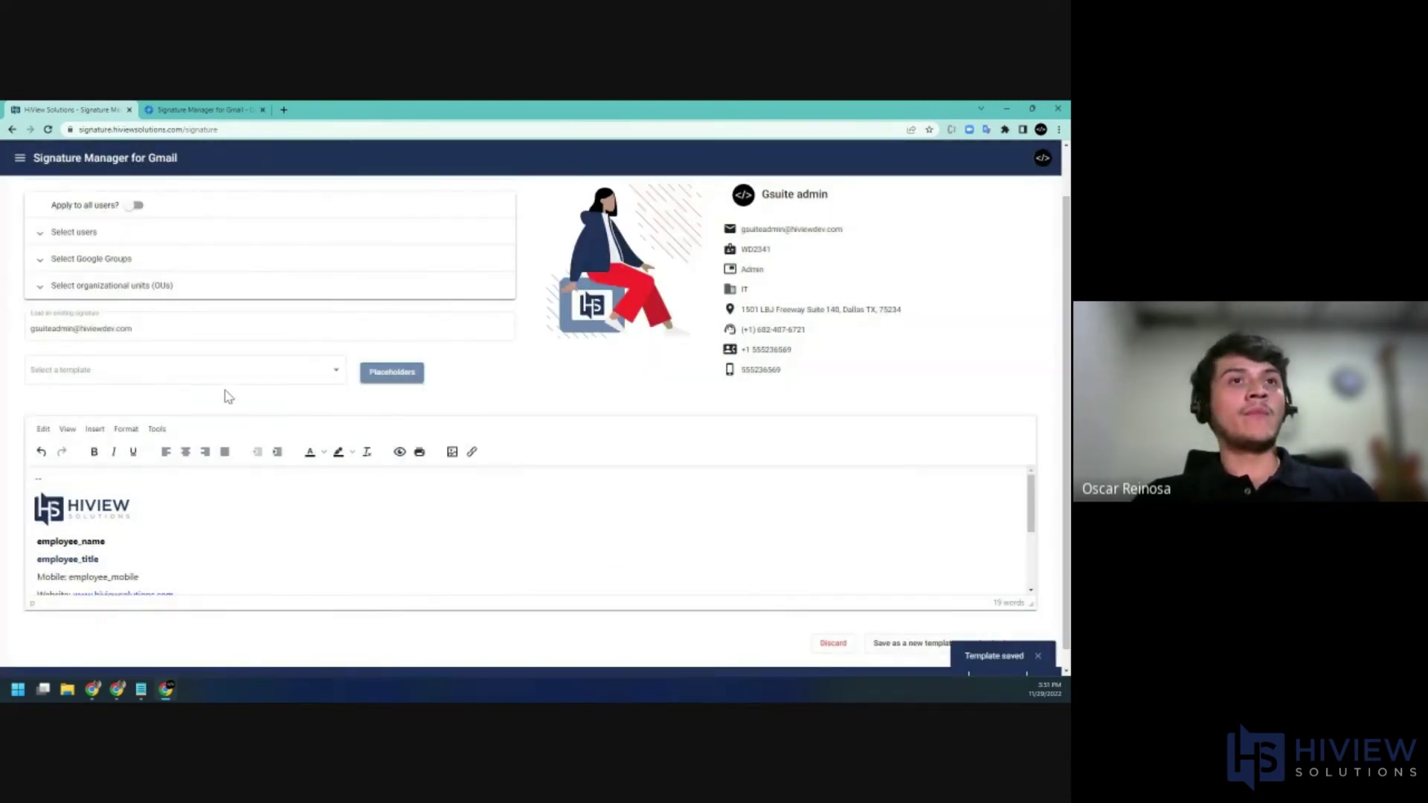
{"action": "left_click", "coordinate": [198, 372]}
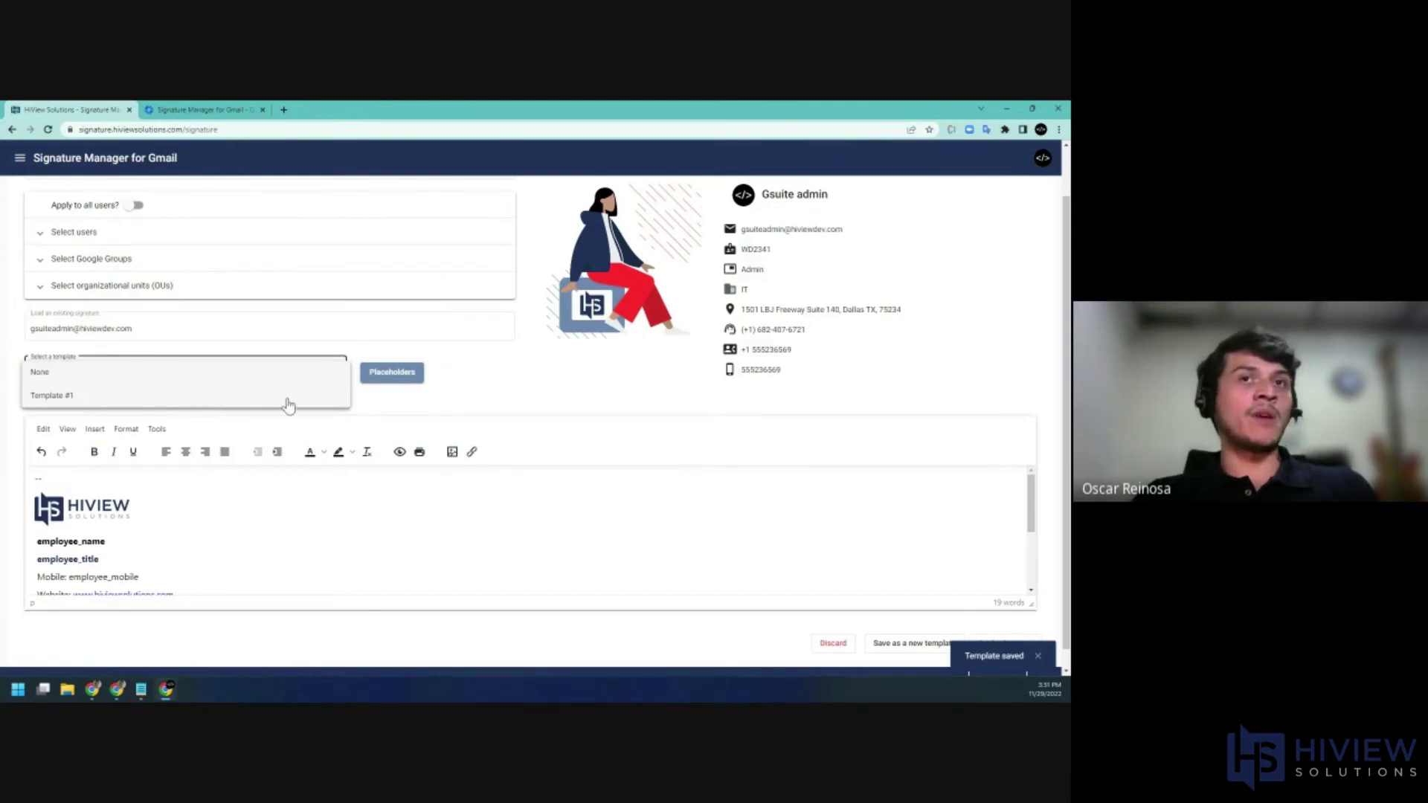
{"action": "left_click", "coordinate": [518, 395]}
Step: Search for and add the admin account under Select users, then bring up the Apply signature confirmation
{"action": "scroll", "coordinate": [624, 509], "scroll_direction": "up", "scroll_amount": 2}
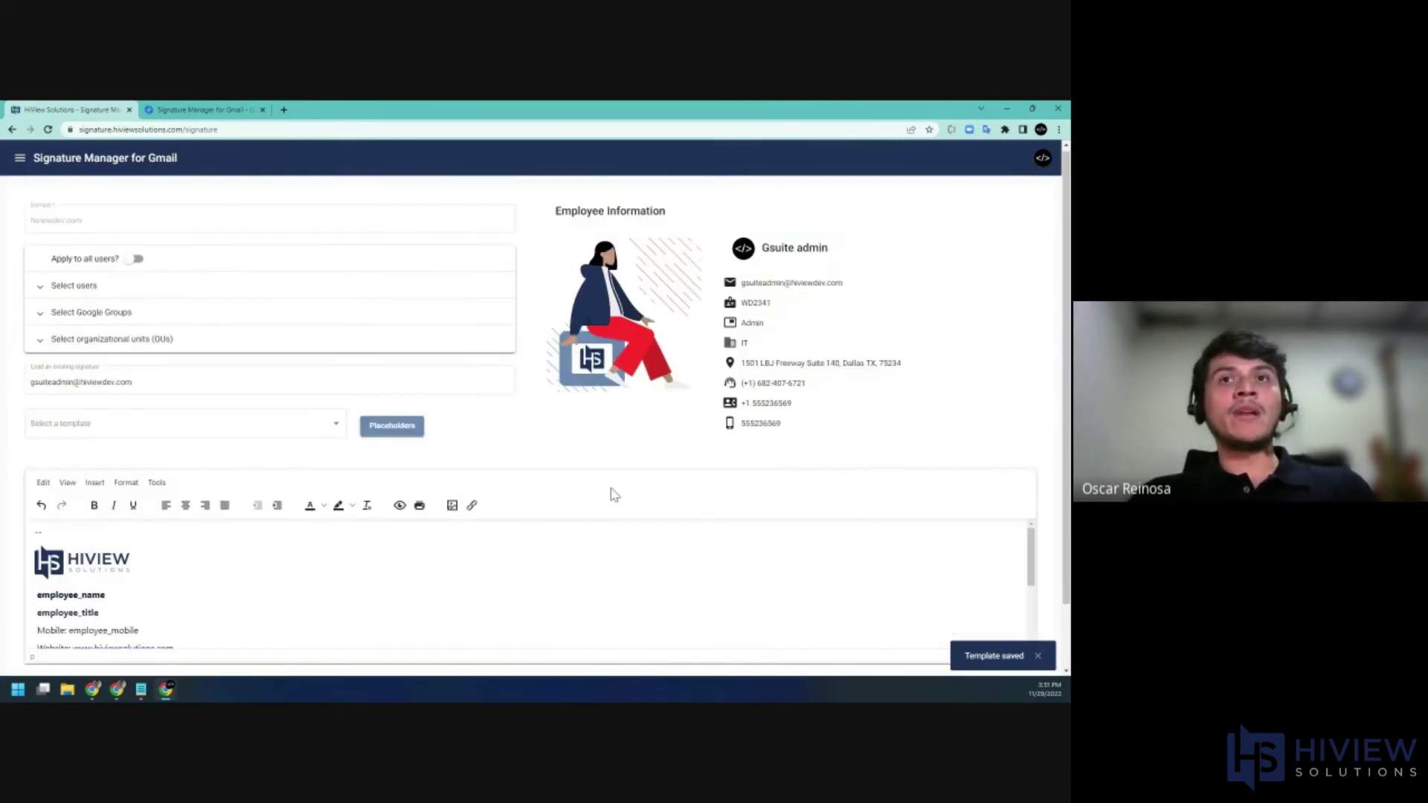
{"action": "left_click", "coordinate": [86, 292]}
{"action": "left_click", "coordinate": [95, 327]}
{"action": "type", "text": "gsuite"}
{"action": "left_click", "coordinate": [131, 352]}
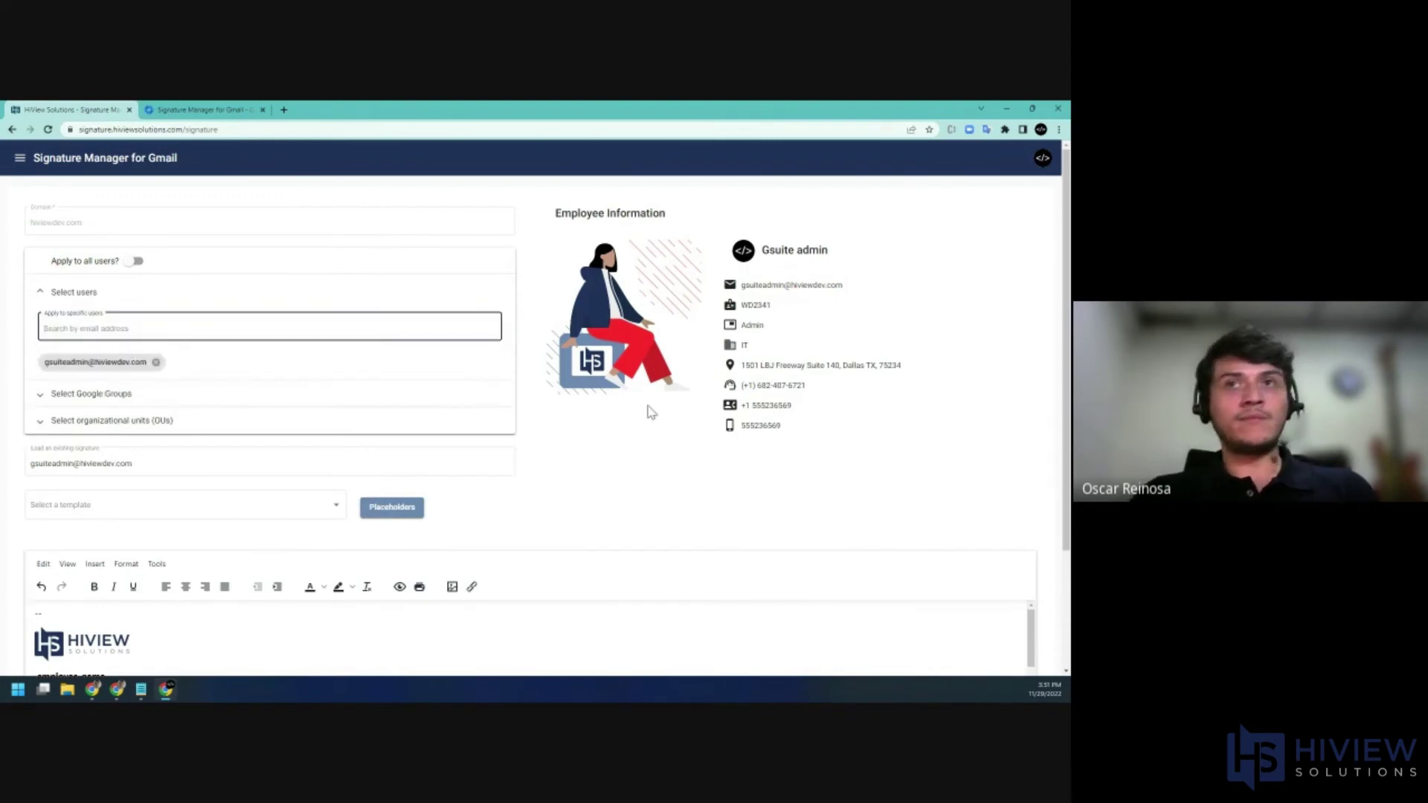
{"action": "scroll", "coordinate": [670, 424], "scroll_direction": "down", "scroll_amount": 2}
{"action": "scroll", "coordinate": [178, 272], "scroll_direction": "up", "scroll_amount": 1}
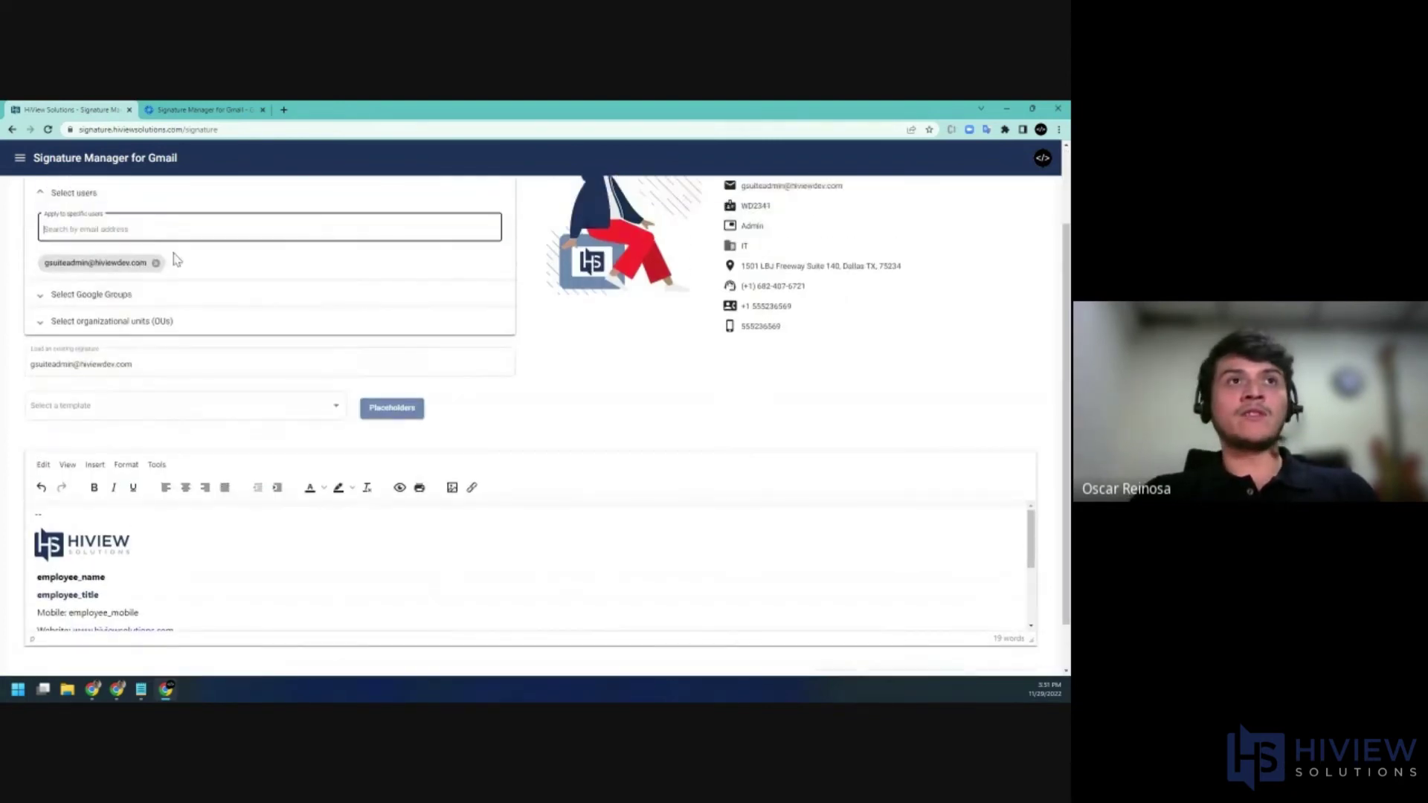
{"action": "scroll", "coordinate": [177, 259], "scroll_direction": "down", "scroll_amount": 1}
{"action": "left_click", "coordinate": [1006, 627]}
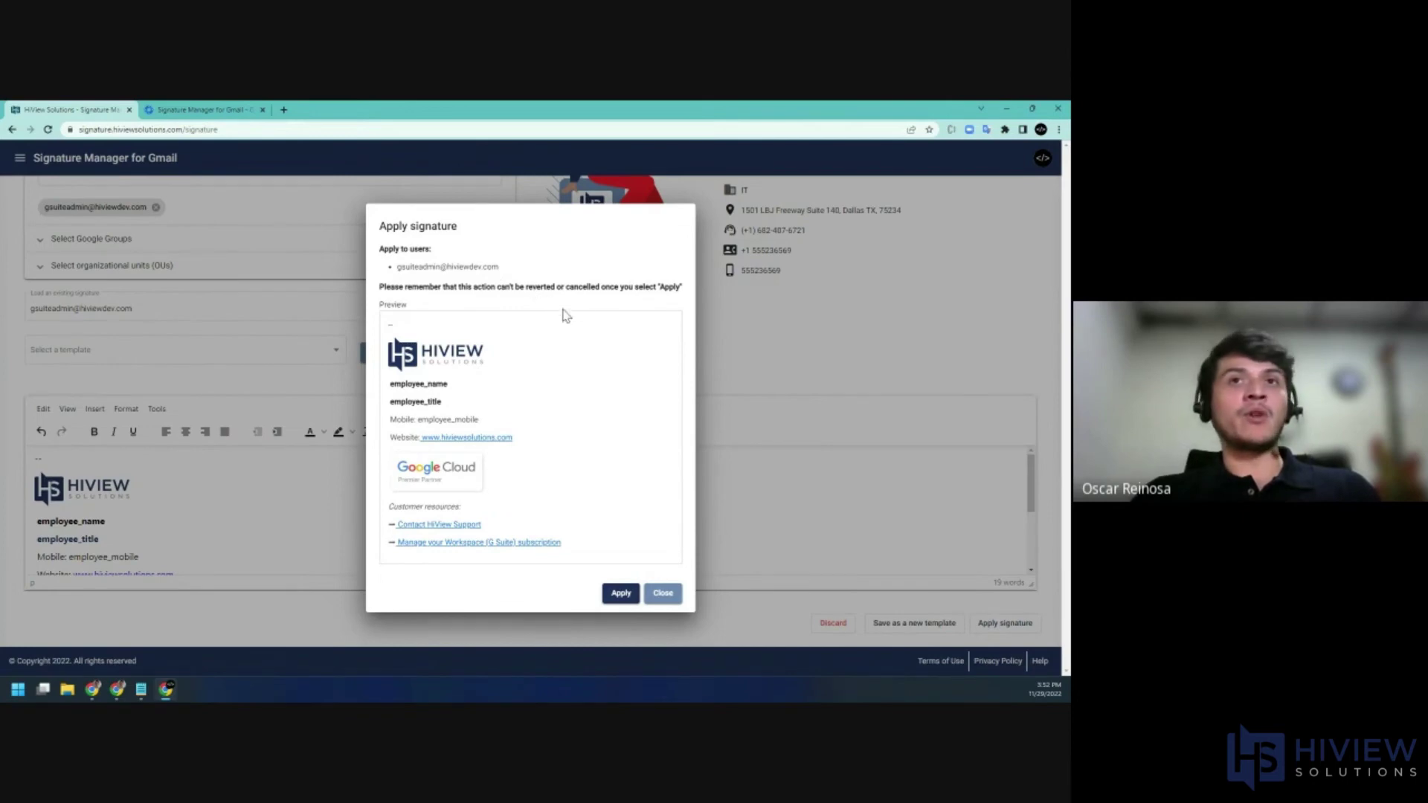
Step: Apply the signature to the admin, then reload their signature showing real title and mobile
{"action": "left_click", "coordinate": [619, 594]}
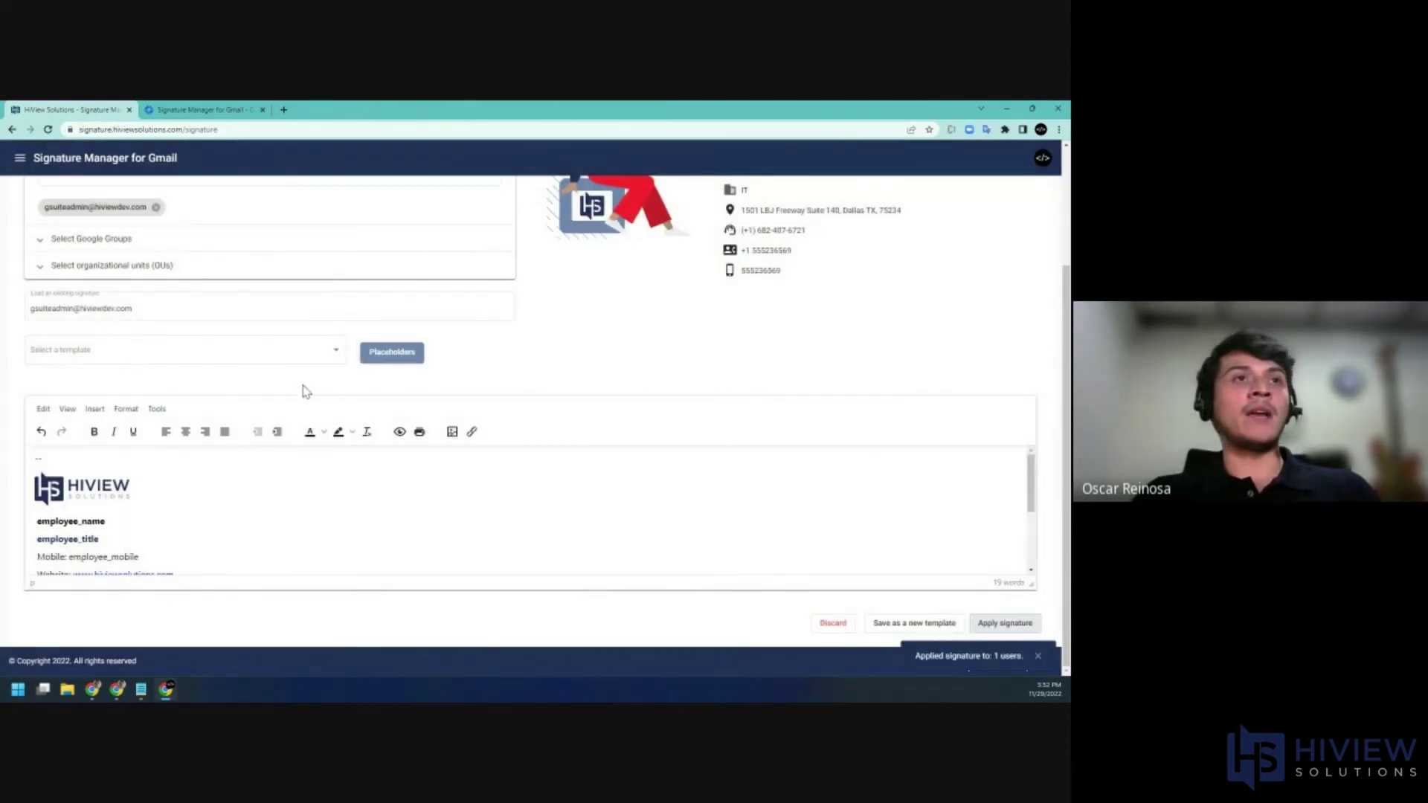
{"action": "left_click", "coordinate": [161, 307]}
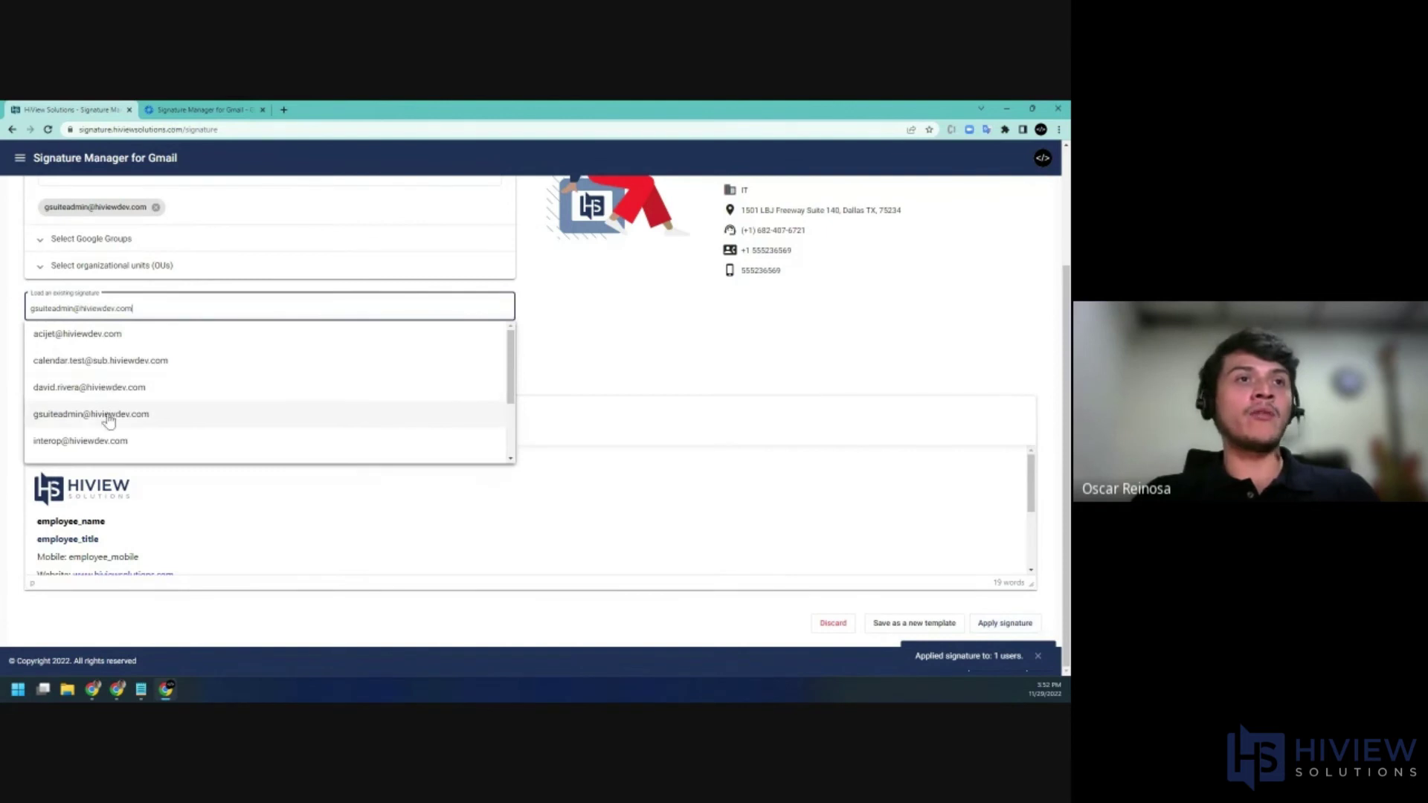
{"action": "left_click", "coordinate": [109, 412]}
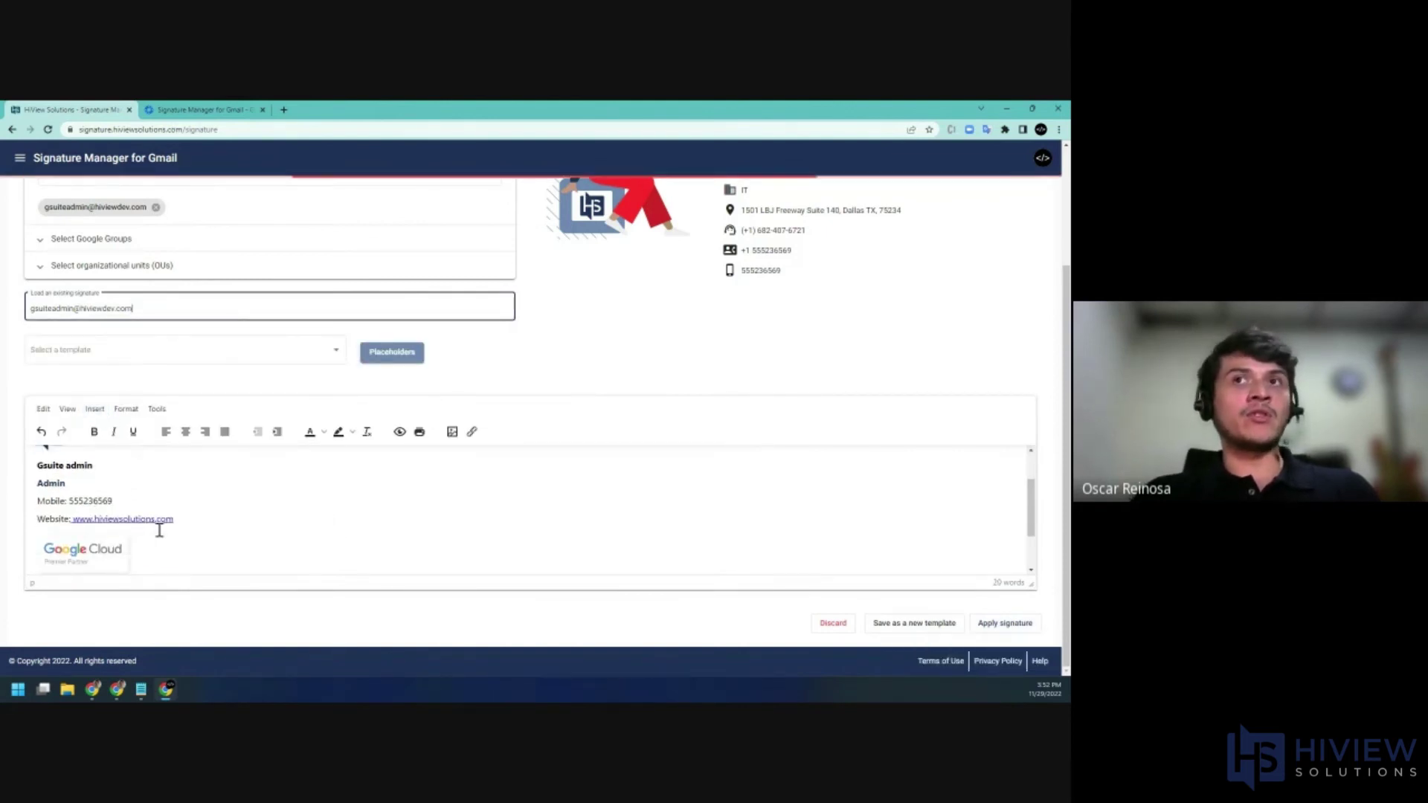
{"action": "left_click", "coordinate": [126, 362]}
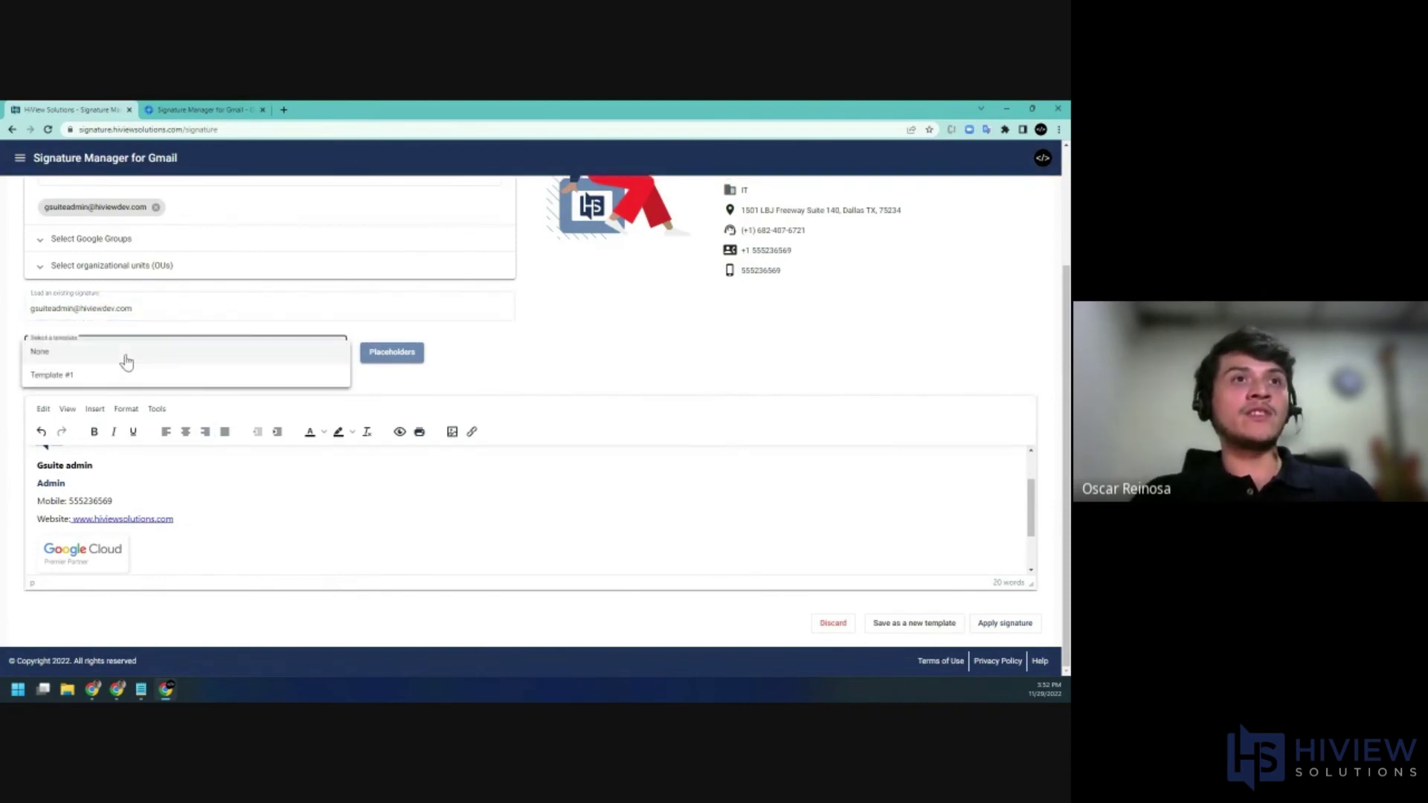
Step: Load Template #1 and delete its Mobile line
{"action": "left_click", "coordinate": [82, 378]}
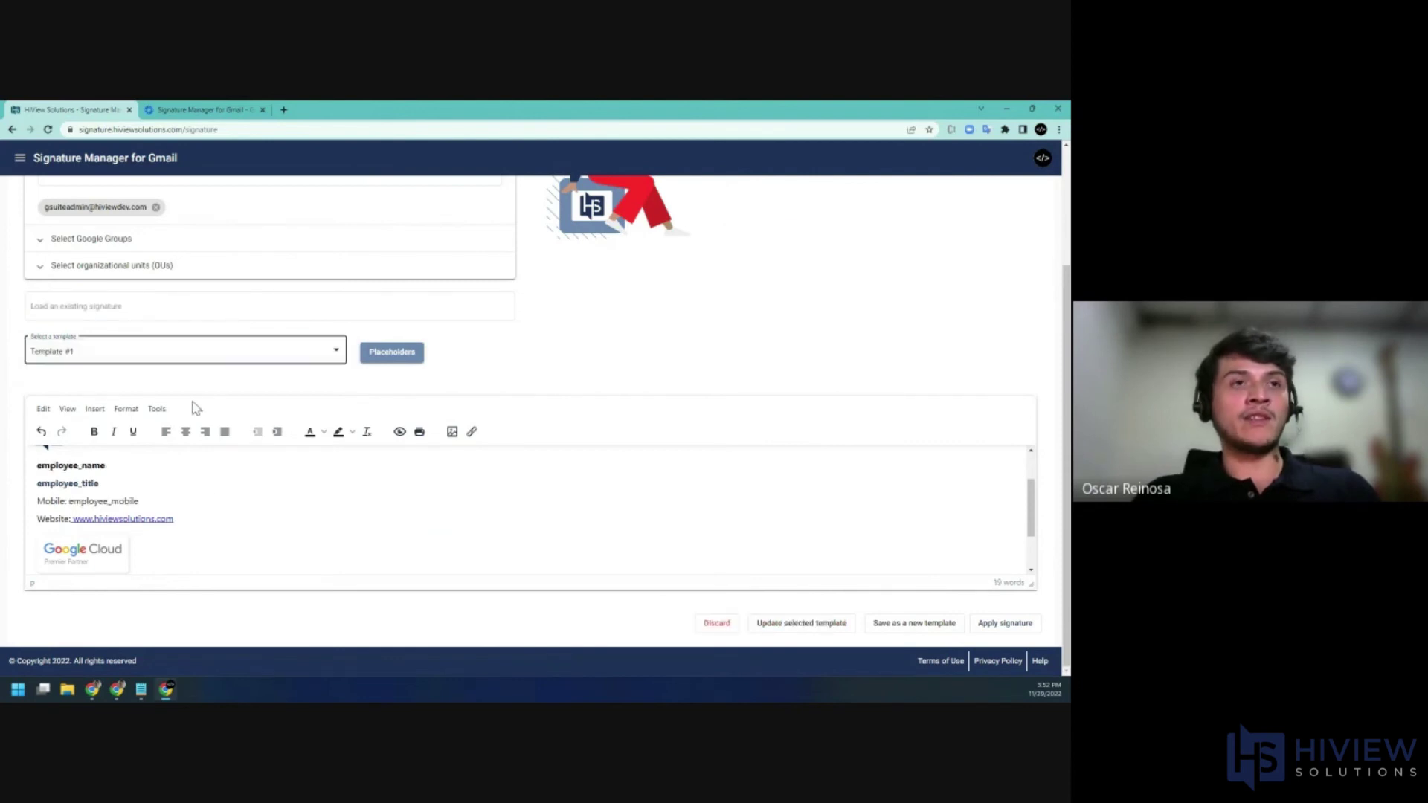
{"action": "scroll", "coordinate": [205, 513], "scroll_direction": "up", "scroll_amount": 1}
{"action": "left_click", "coordinate": [149, 554]}
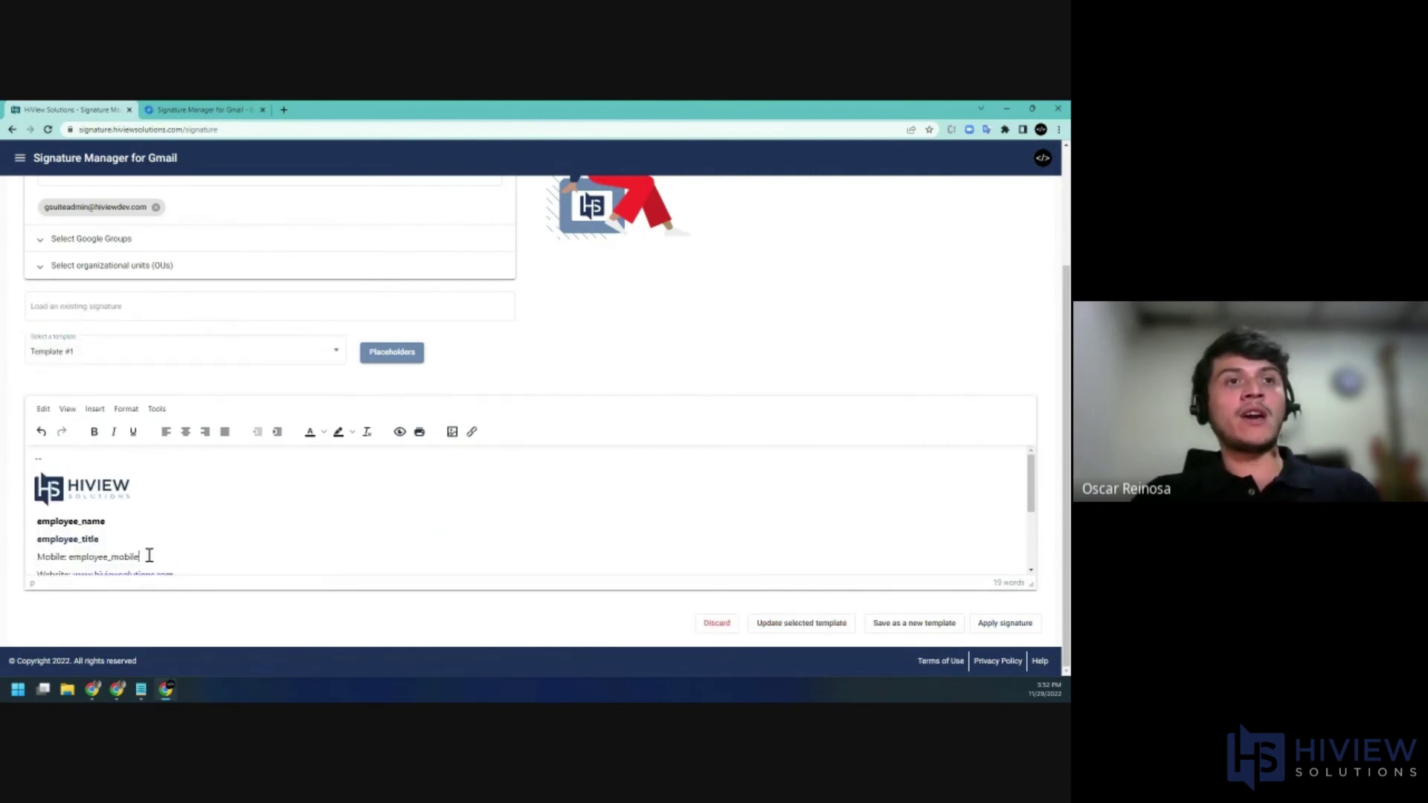
{"action": "triple_click", "coordinate": [149, 556]}
{"action": "key", "text": "BackSpace"}
{"action": "key", "text": "BackSpace"}
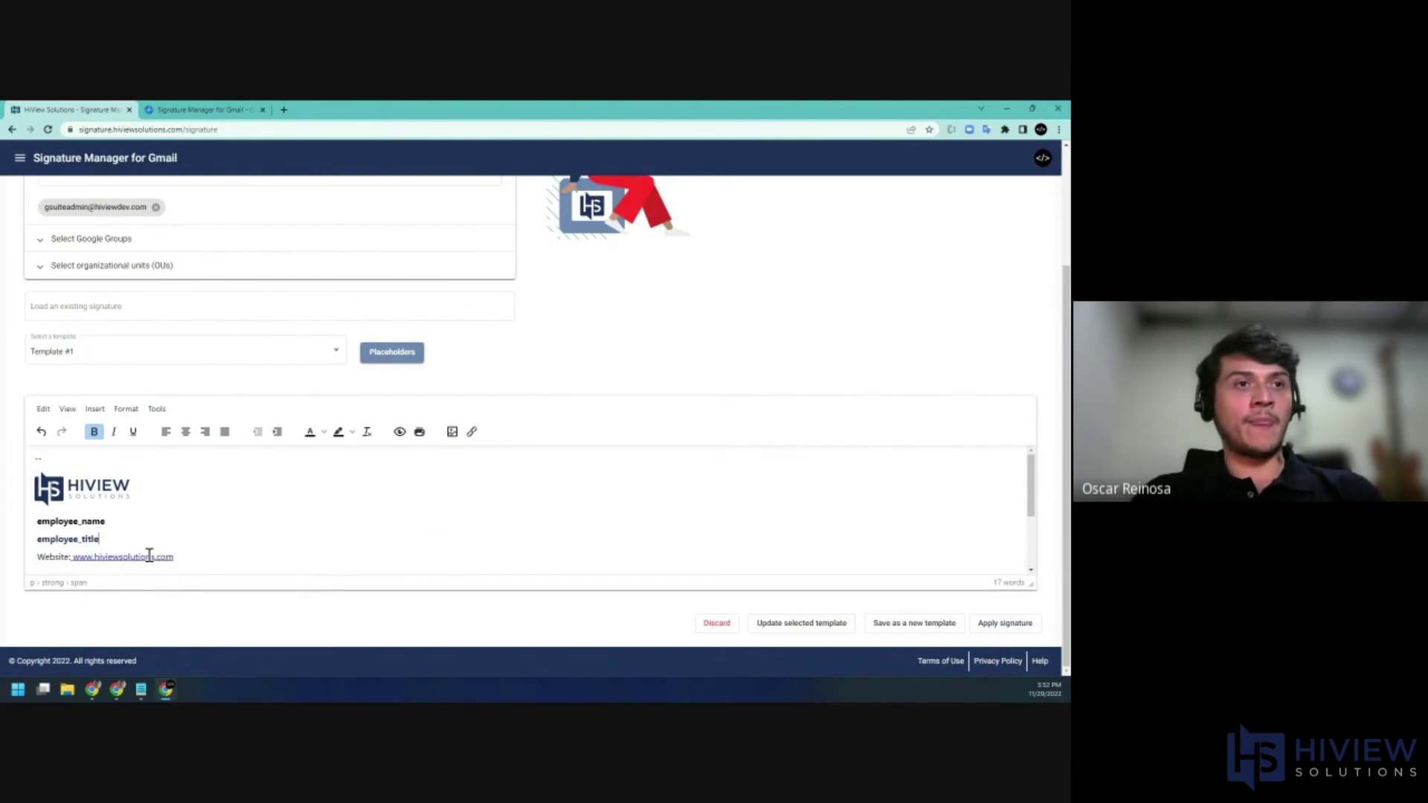
Step: Update the selected template, renaming it to 'Basic with photo and resources'
{"action": "left_click", "coordinate": [799, 624]}
{"action": "triple_click", "coordinate": [521, 276]}
{"action": "type", "text": "Basic wi"}
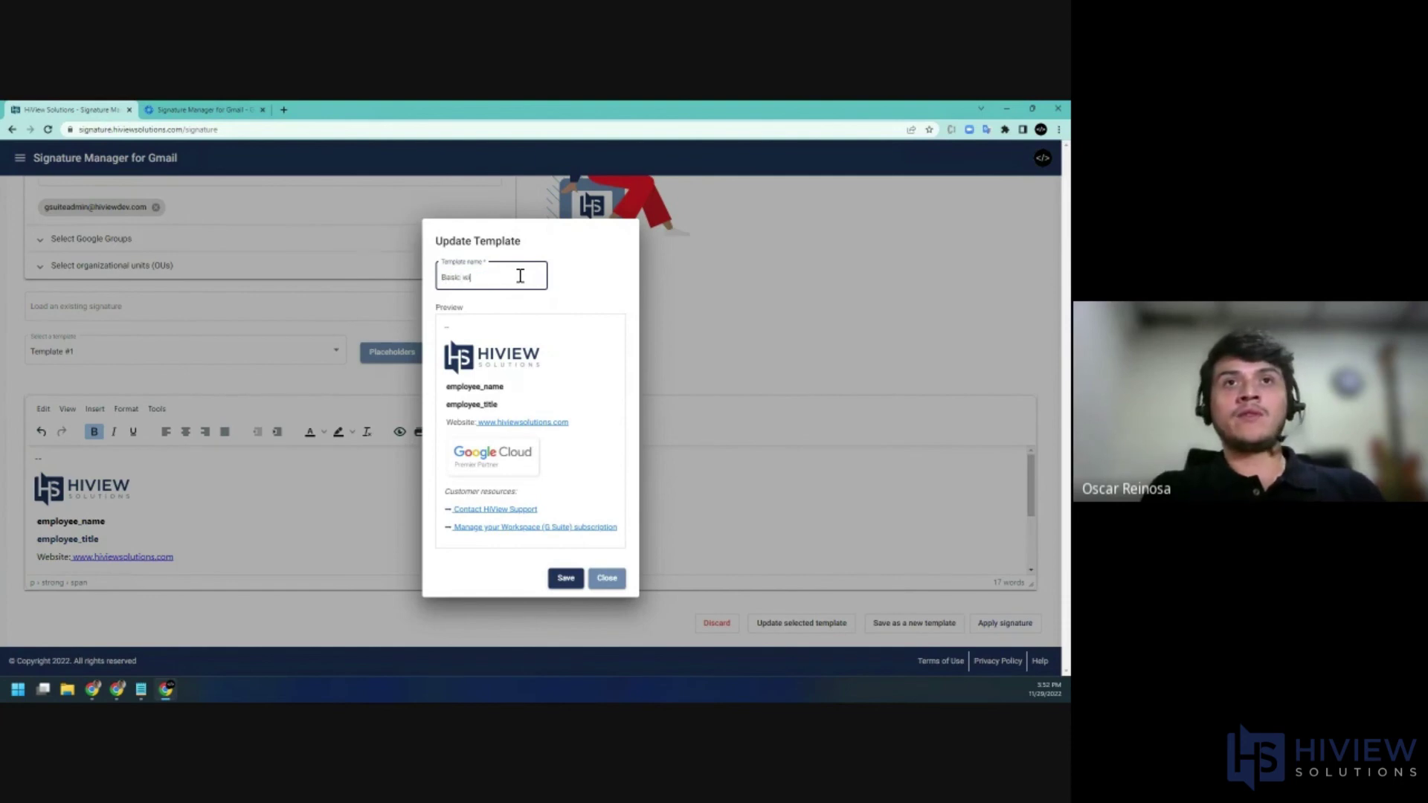
{"action": "type", "text": "th photo and resources"}
{"action": "left_click", "coordinate": [565, 578]}
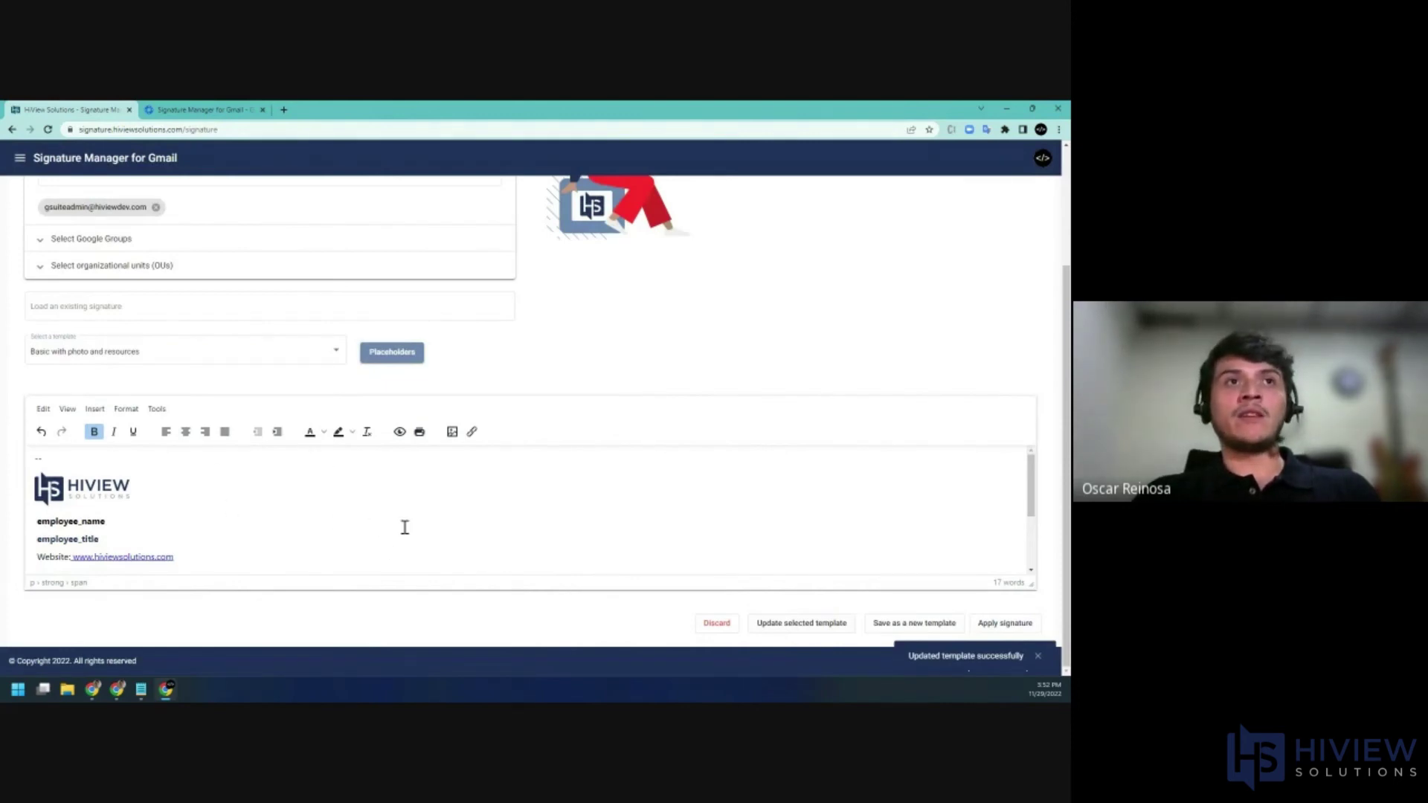
Step: Open the Help page from the footer to reach the support contact and Get Started guide
{"action": "scroll", "coordinate": [634, 597], "scroll_direction": "up", "scroll_amount": 2}
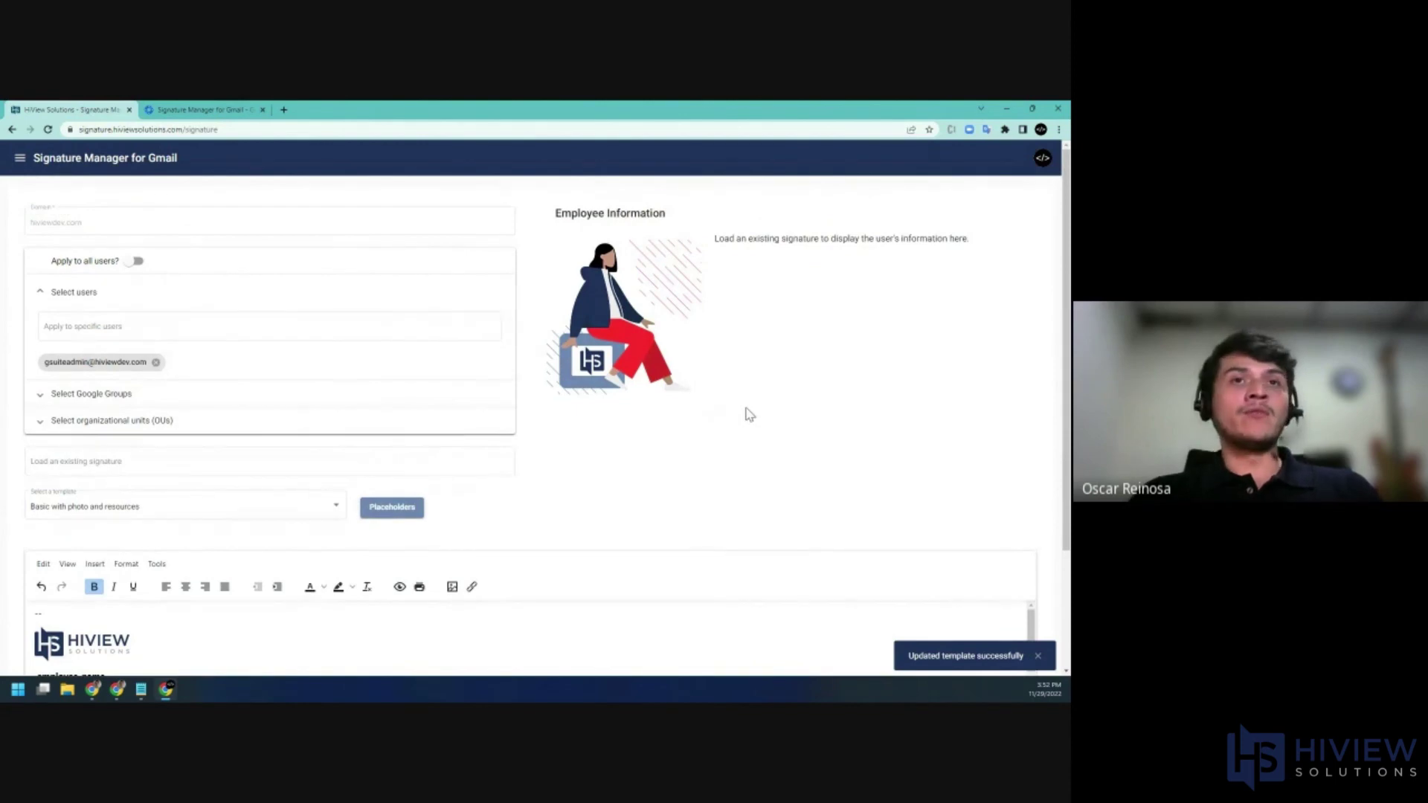
{"action": "scroll", "coordinate": [746, 412], "scroll_direction": "down", "scroll_amount": 2}
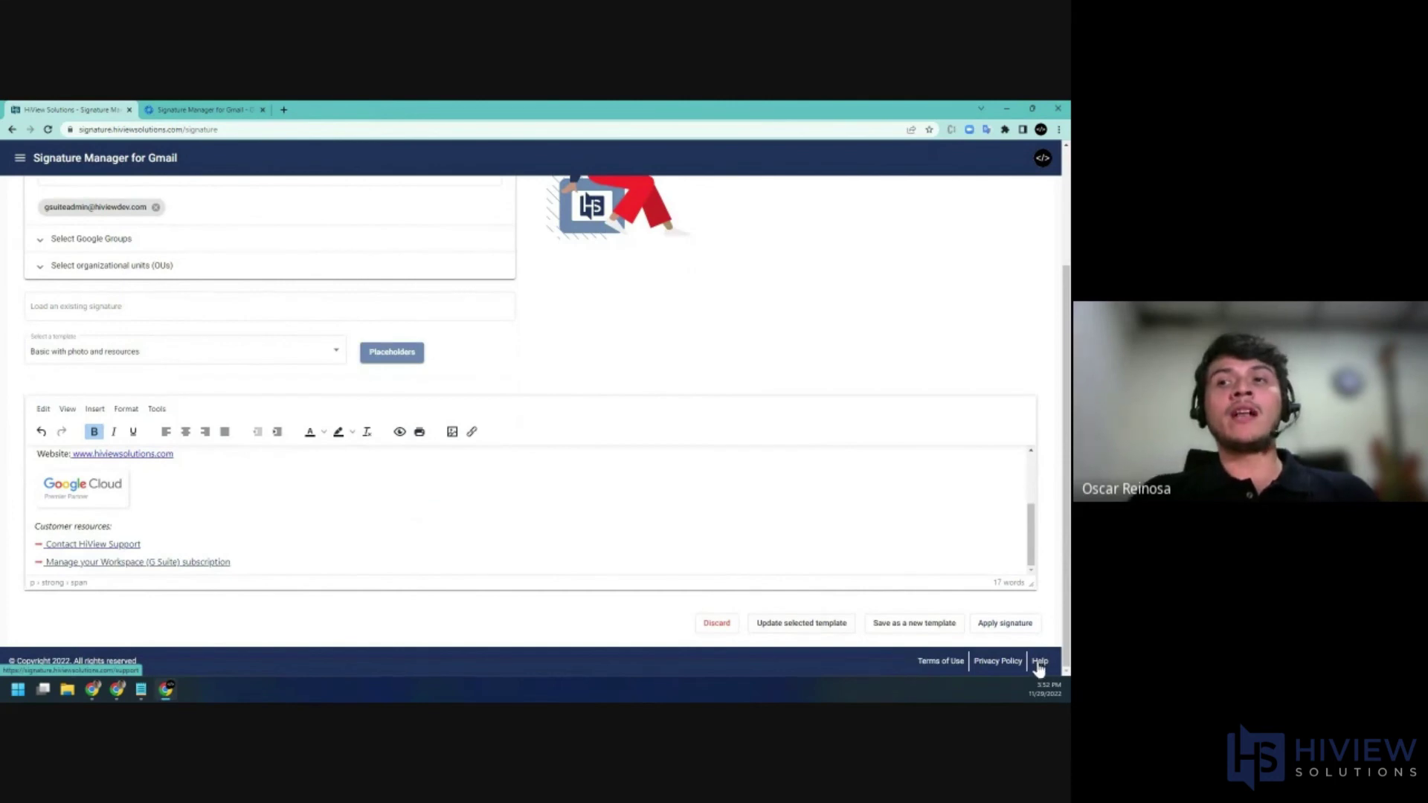
{"action": "left_click", "coordinate": [1039, 662]}
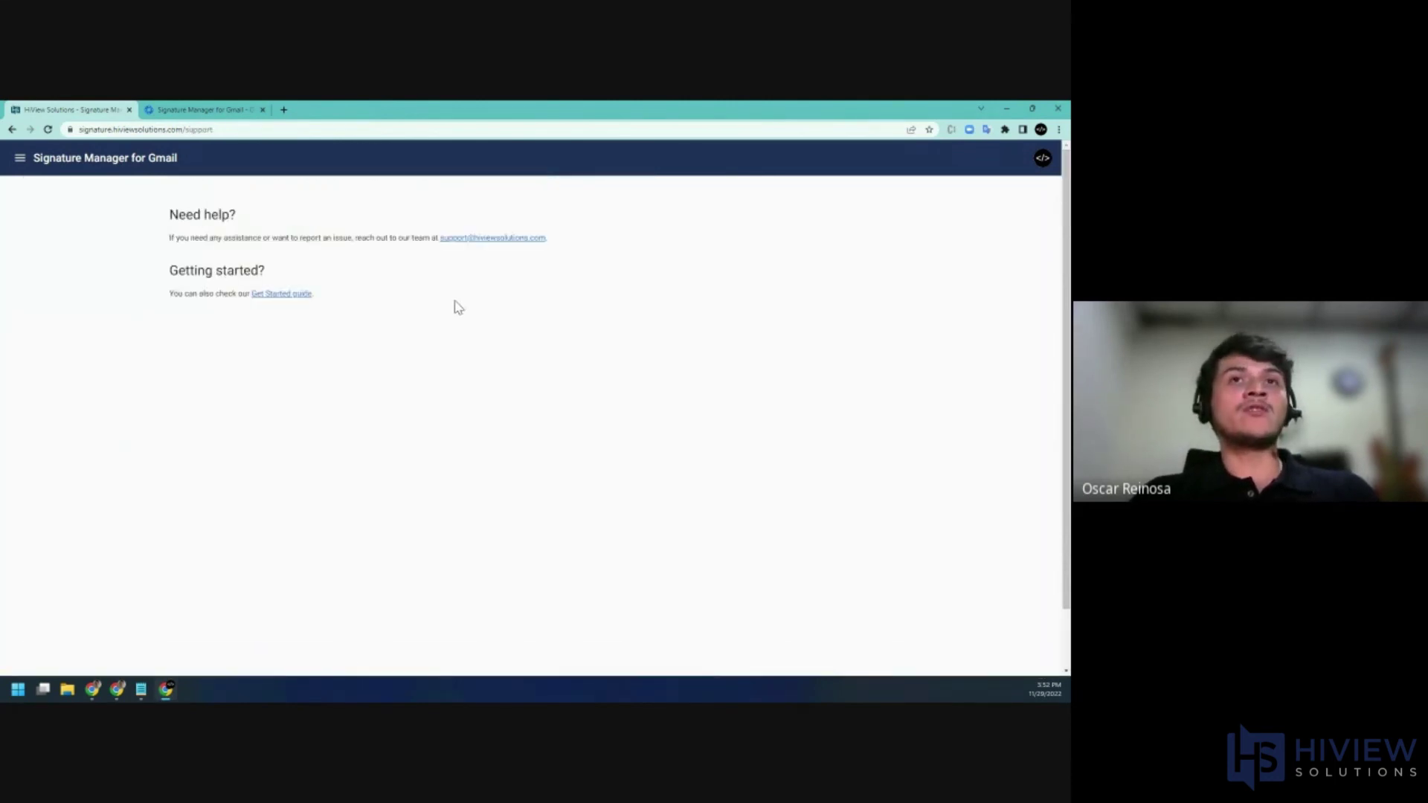